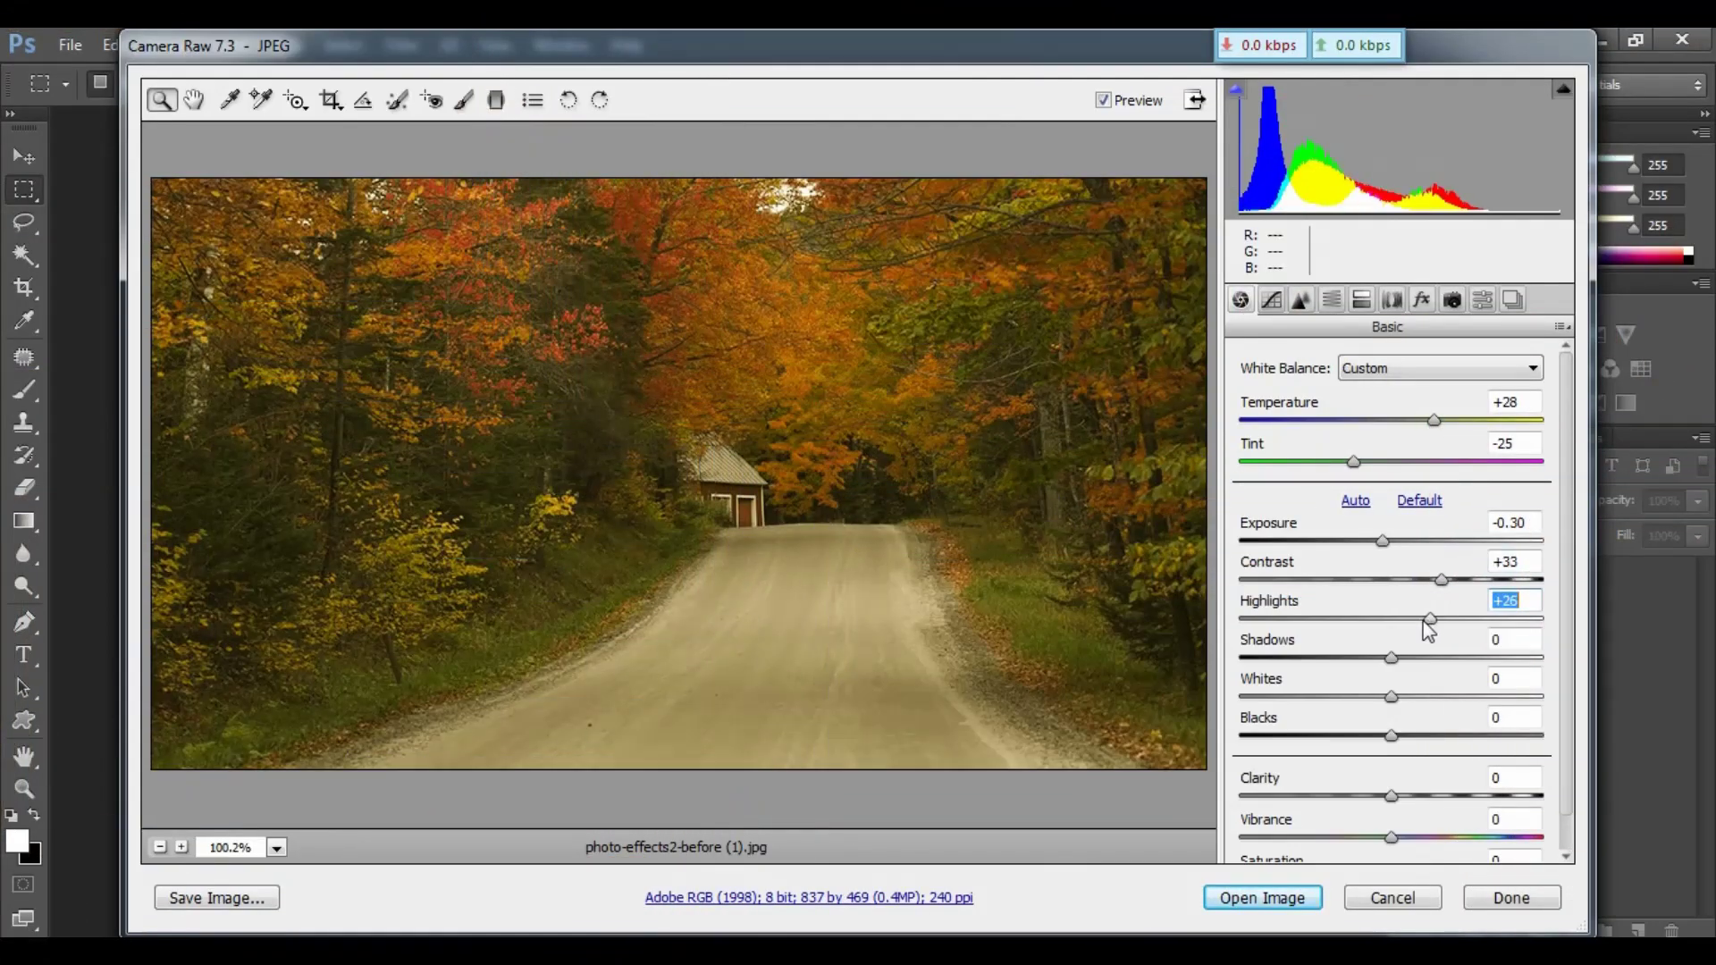
- In Camera Raw, set Highlights to -47, raise Shadows, set Whites to +64 and deepen Blacks
{"action": "mouse_move", "coordinate": [1428, 631]}
{"action": "left_mouse_down"}
{"action": "mouse_move", "coordinate": [1314, 640]}
{"action": "mouse_move", "coordinate": [1485, 666]}
{"action": "mouse_move", "coordinate": [1329, 670]}
{"action": "mouse_move", "coordinate": [1451, 661]}
{"action": "mouse_move", "coordinate": [1457, 697]}
{"action": "mouse_move", "coordinate": [1342, 704]}
{"action": "mouse_move", "coordinate": [1364, 713]}
{"action": "mouse_move", "coordinate": [1489, 704]}
{"action": "left_mouse_up"}
{"action": "left_click_drag", "start_coordinate": [1391, 736], "coordinate": [1345, 744]}
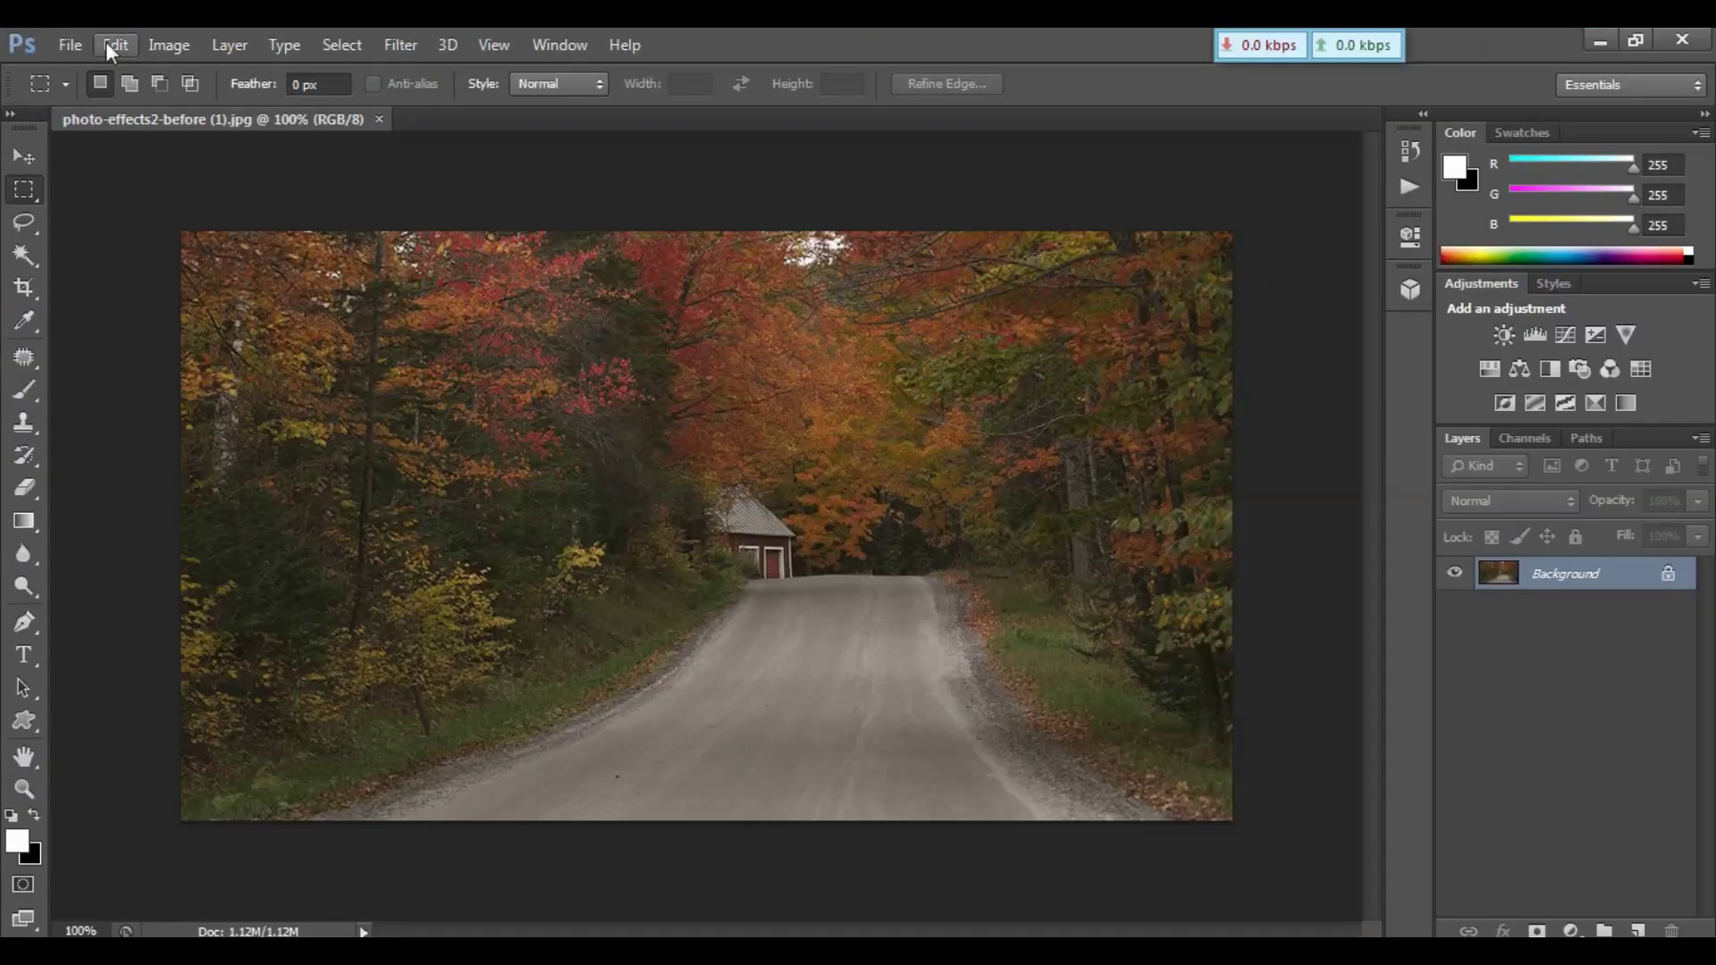
- Open the Camera Raw preferences from the Edit menu
{"action": "left_click", "coordinate": [107, 41]}
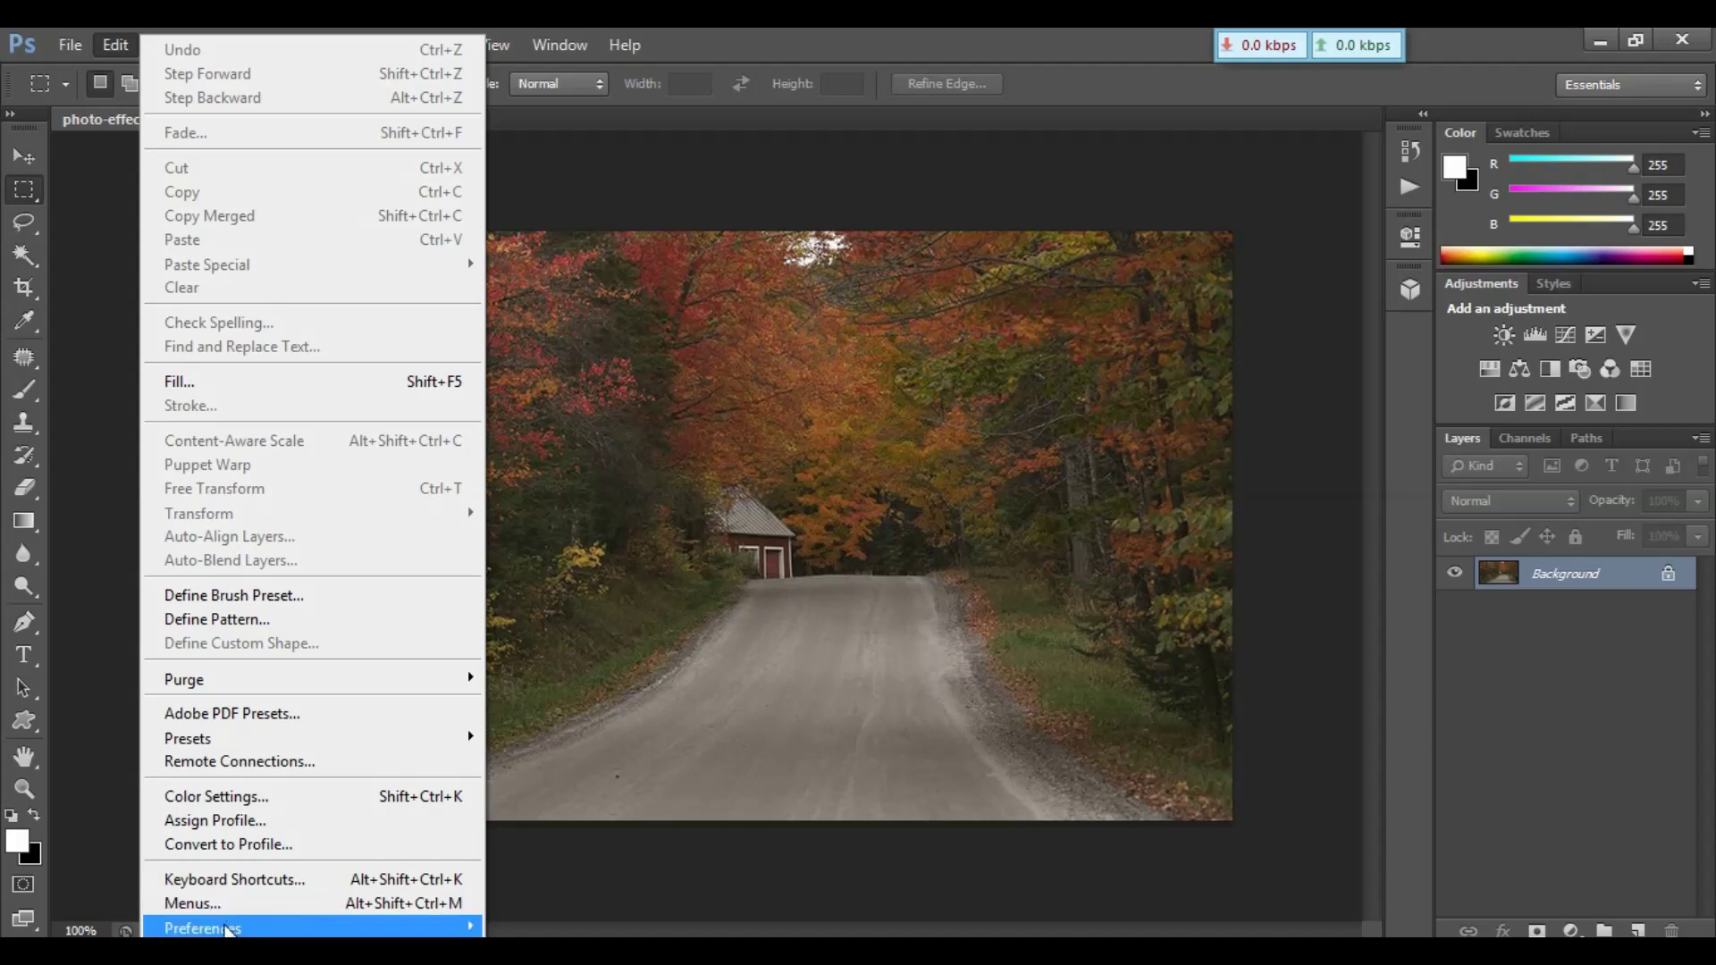
{"action": "mouse_move", "coordinate": [204, 928]}
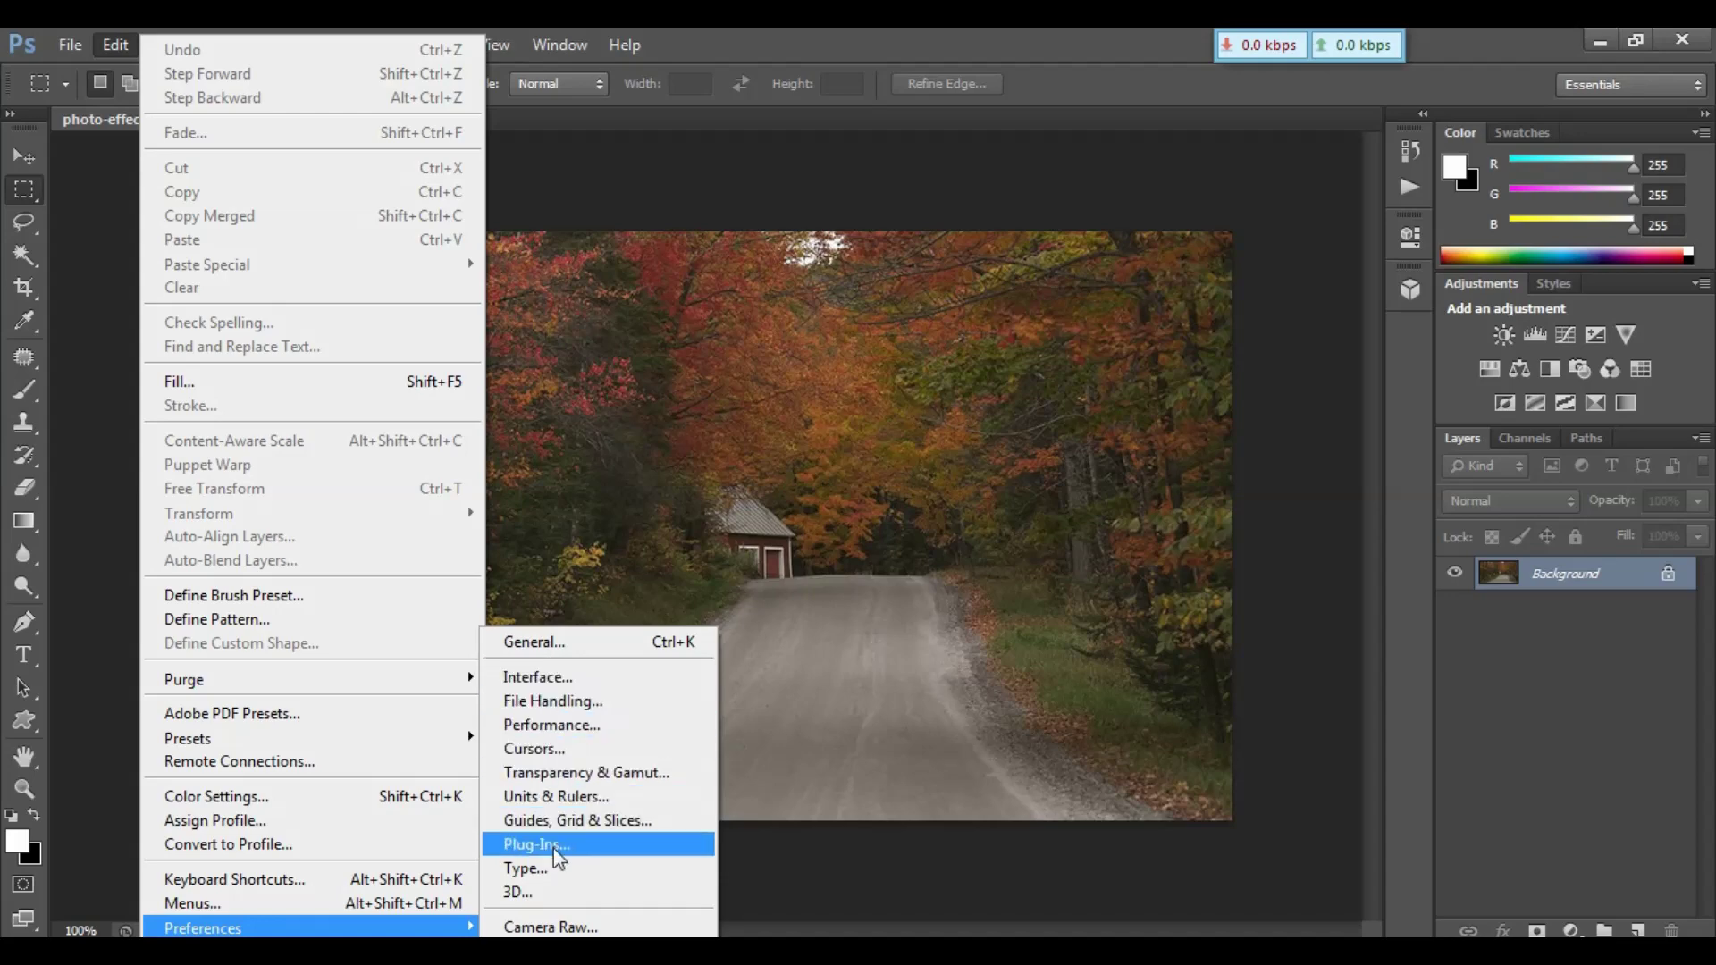
{"action": "left_click", "coordinate": [551, 927]}
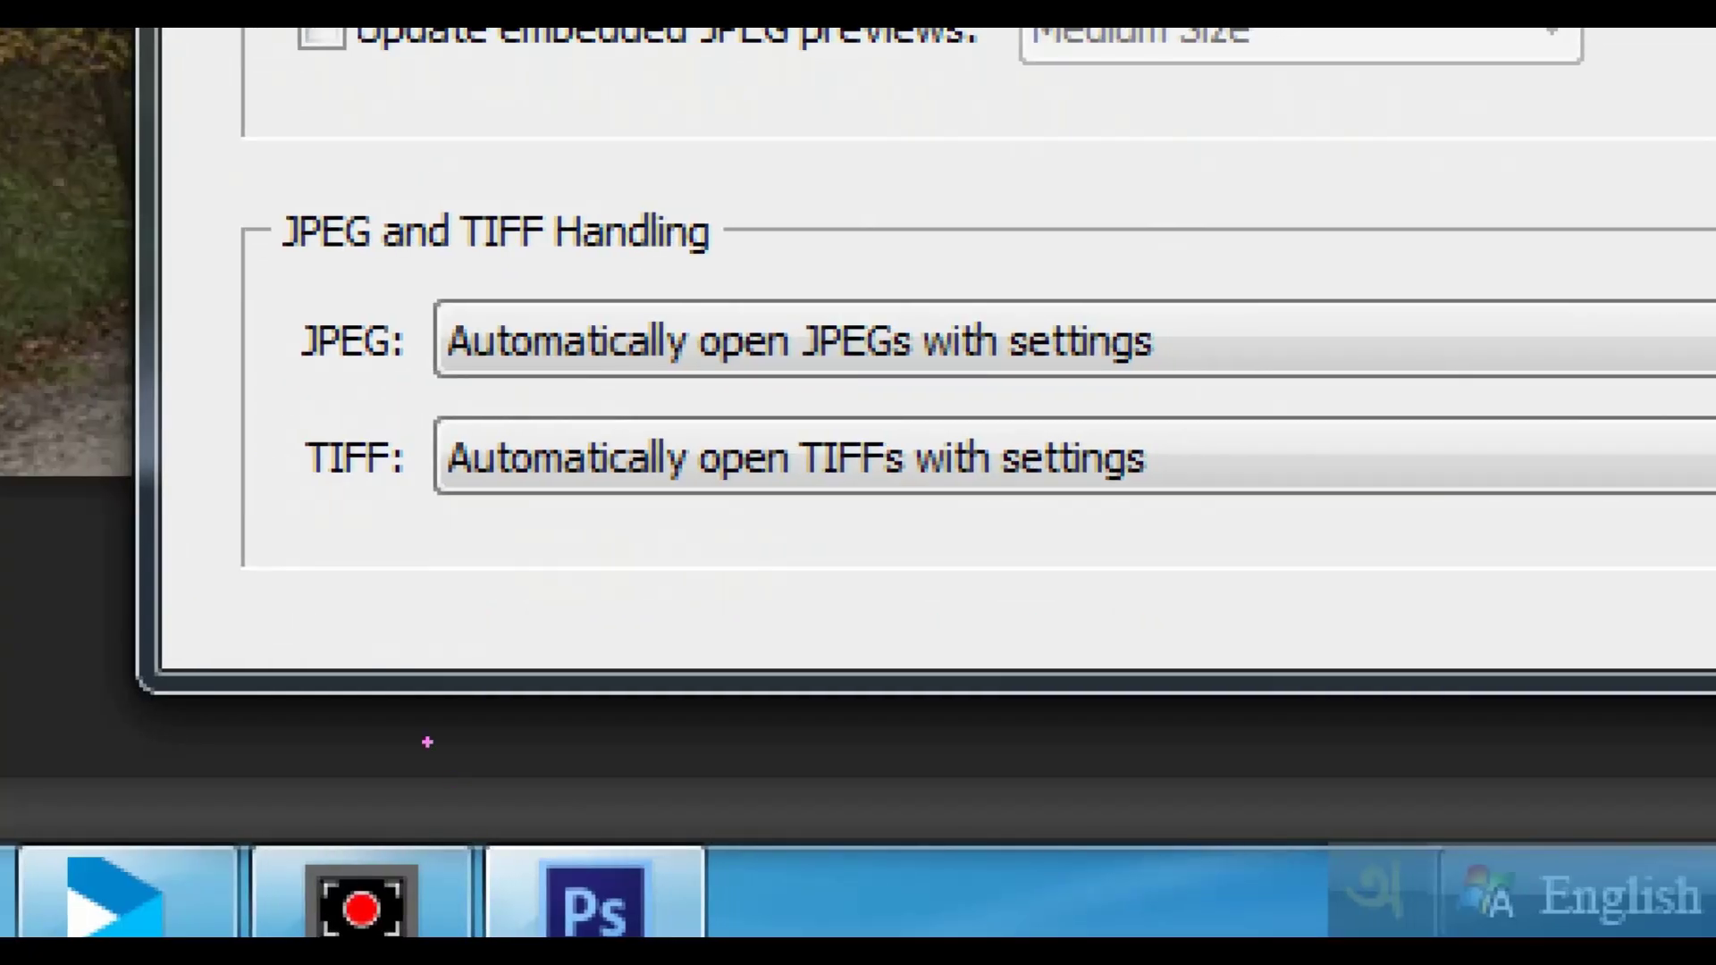
- Set JPEG and TIFF handling to 'Automatically open all supported' and confirm the preferences
{"action": "mouse_move", "coordinate": [286, 279]}
{"action": "left_mouse_down"}
{"action": "mouse_move", "coordinate": [1263, 591]}
{"action": "mouse_move", "coordinate": [1465, 543]}
{"action": "left_mouse_up"}
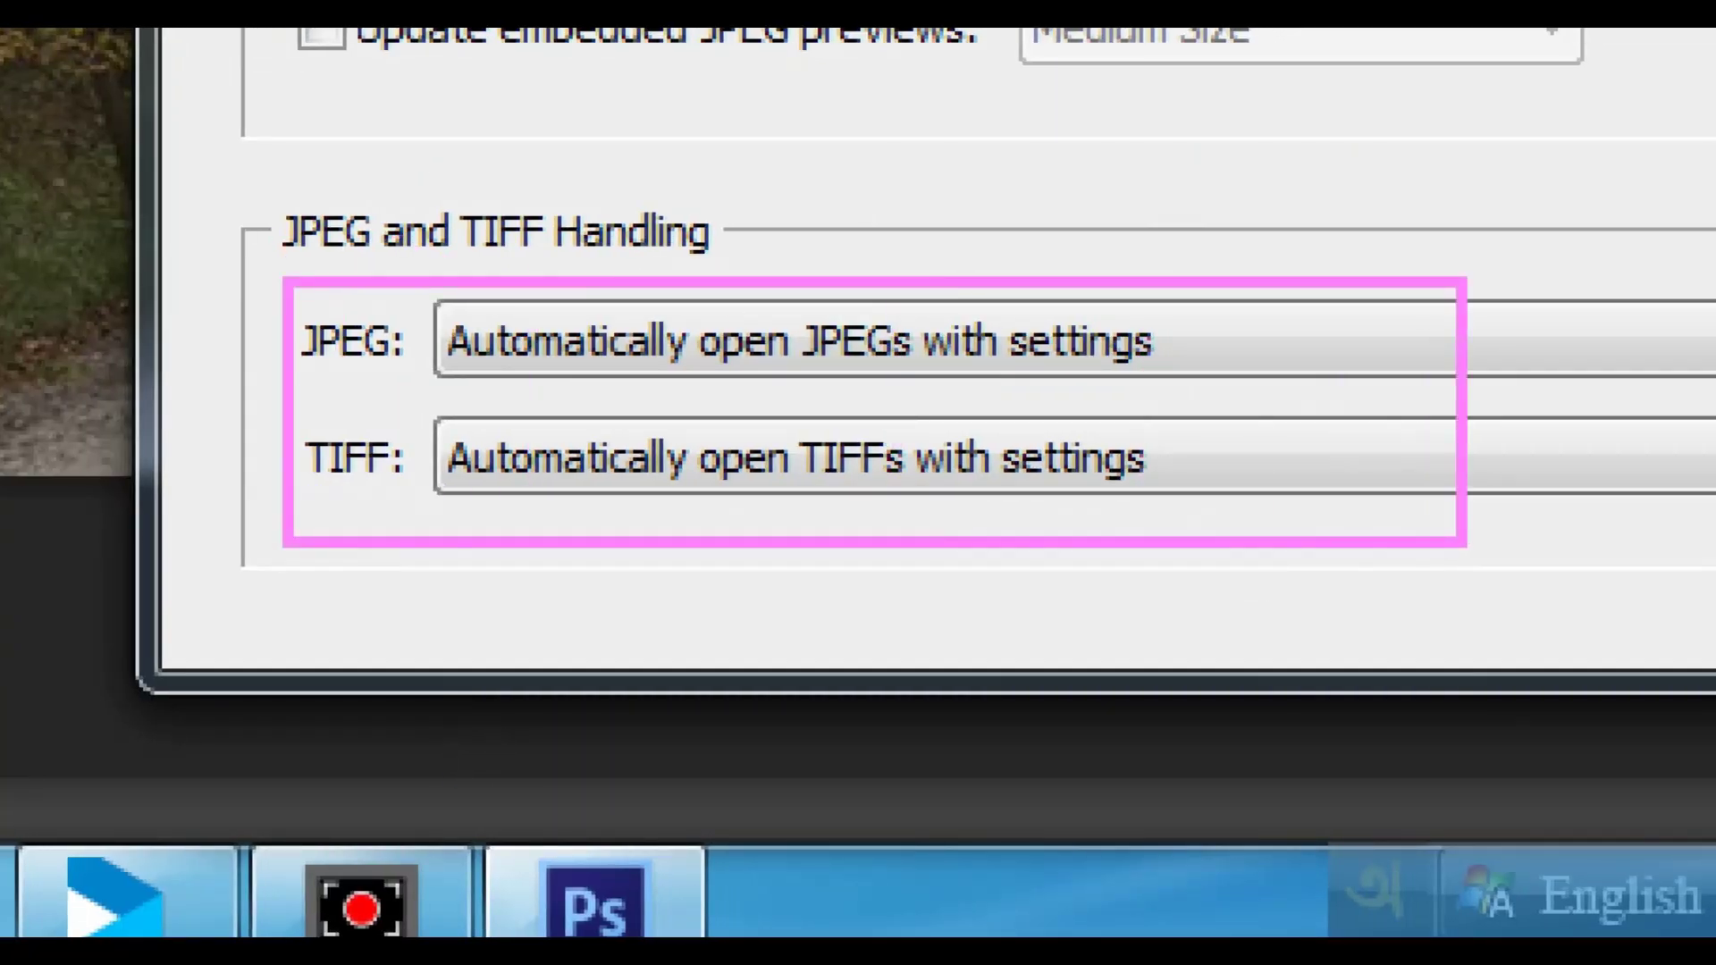
{"action": "left_click_drag", "start_coordinate": [425, 286], "coordinate": [1187, 395]}
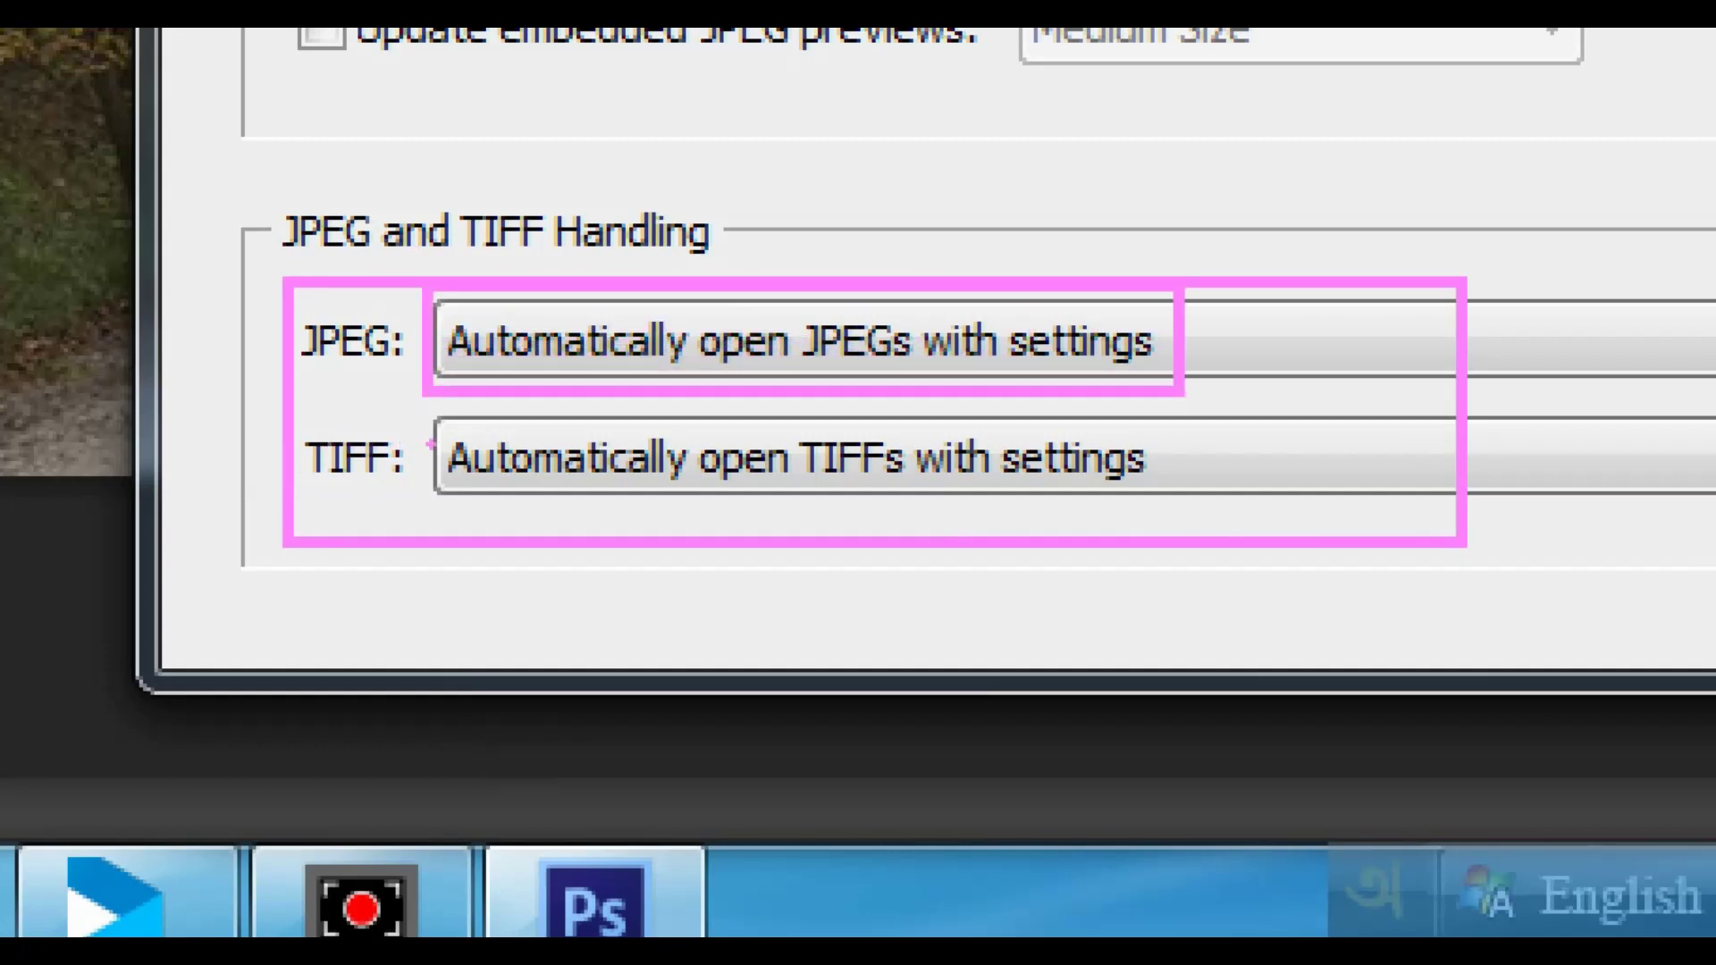
{"action": "left_click_drag", "start_coordinate": [431, 429], "coordinate": [1191, 500]}
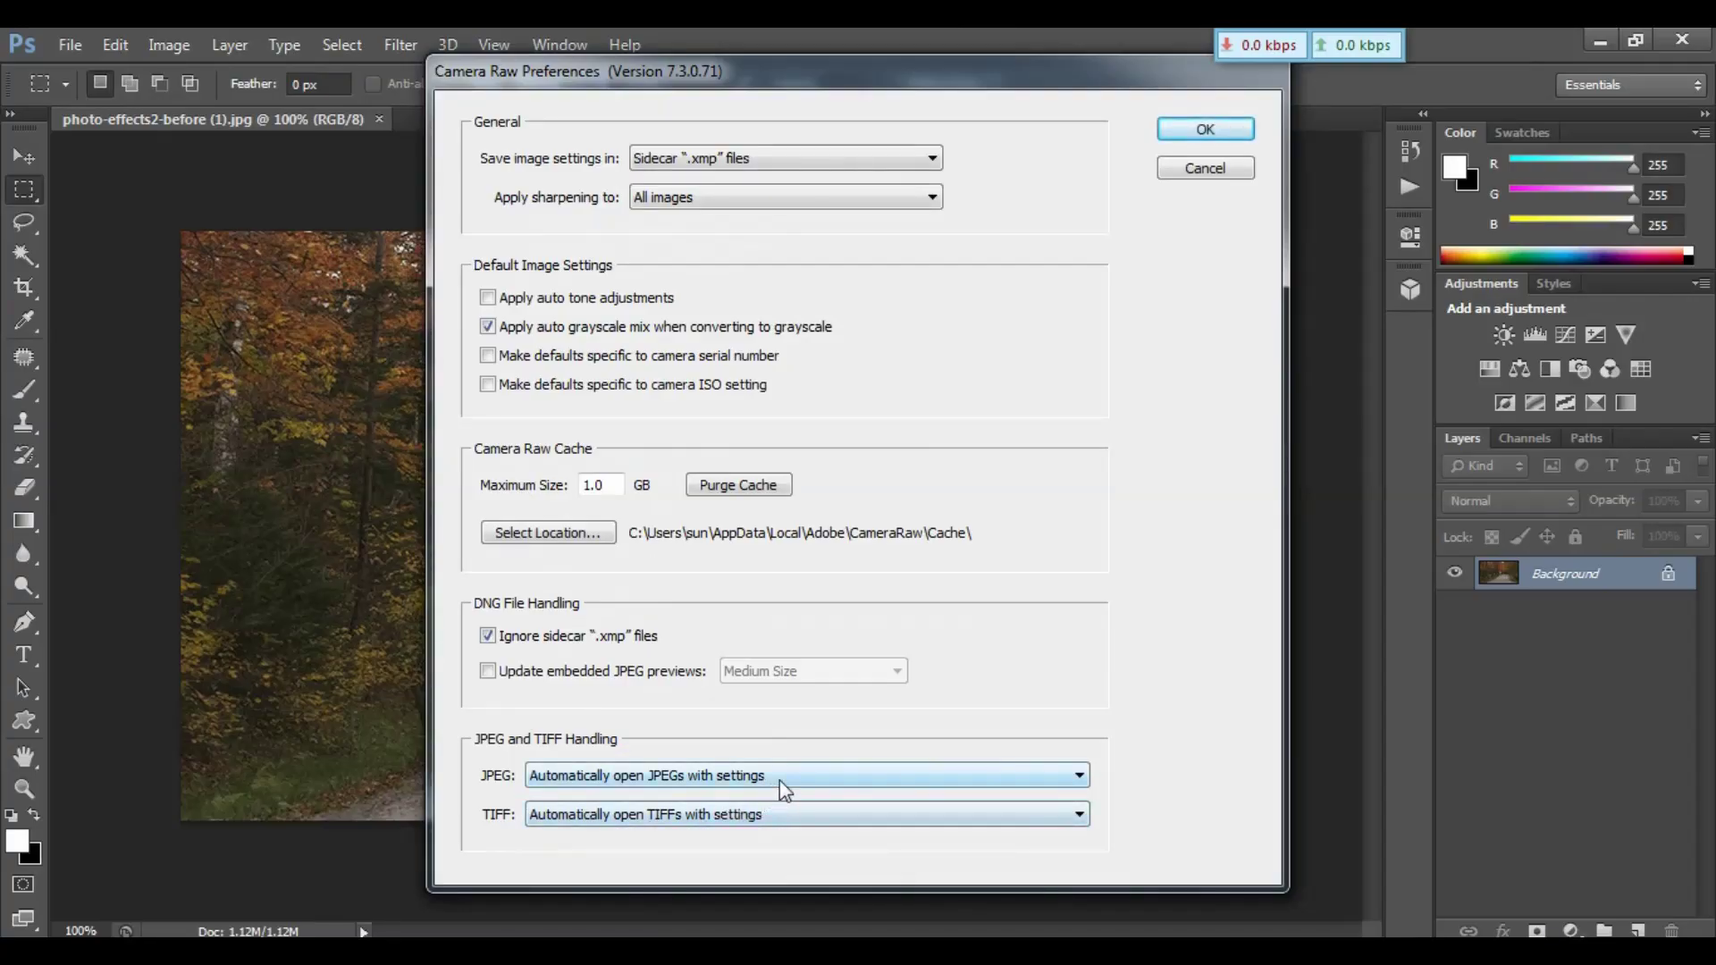
{"action": "left_click", "coordinate": [785, 786]}
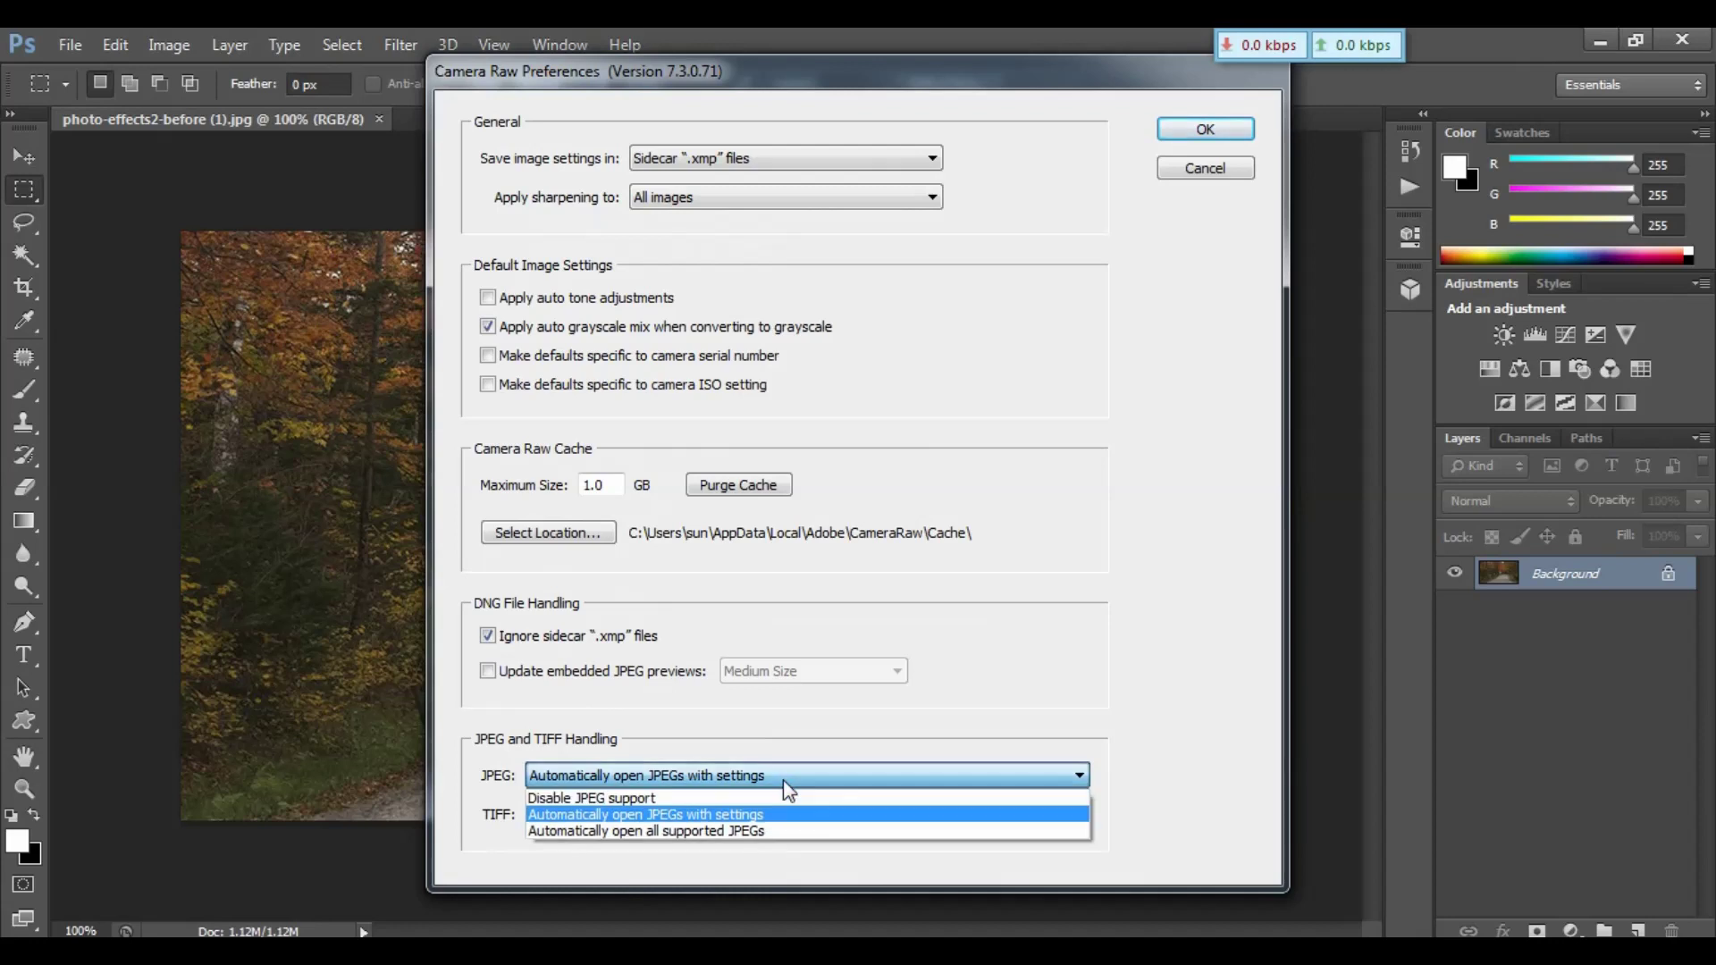
{"action": "left_click", "coordinate": [753, 831]}
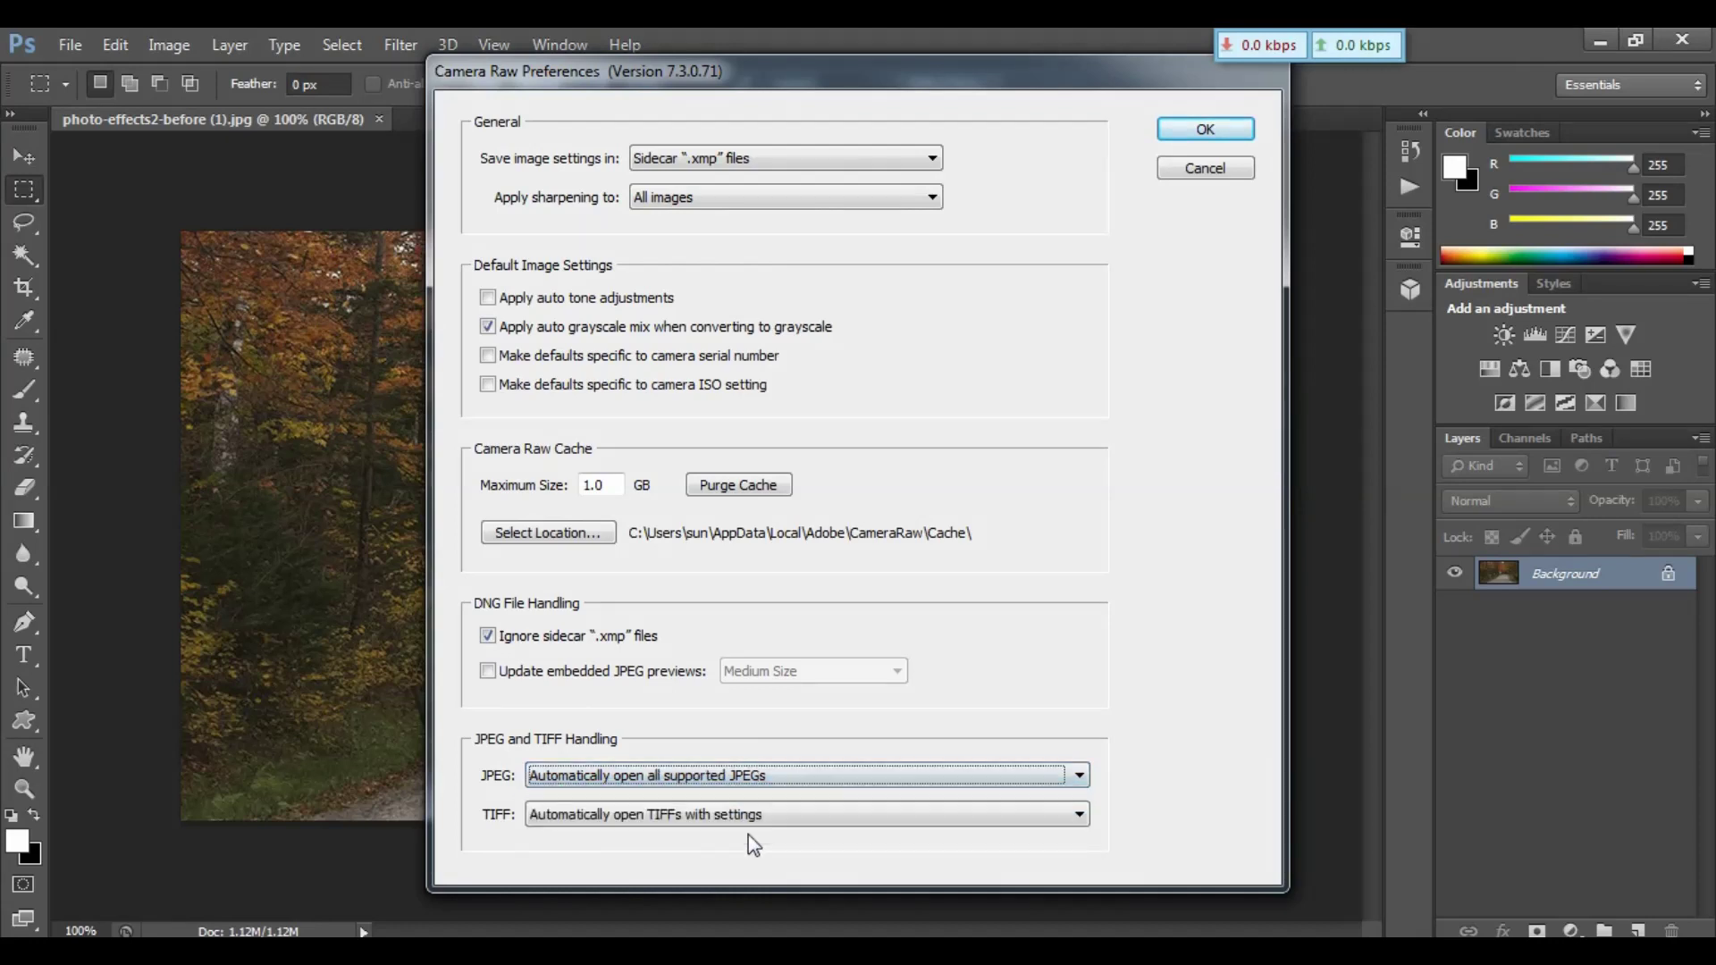
{"action": "left_click", "coordinate": [770, 815]}
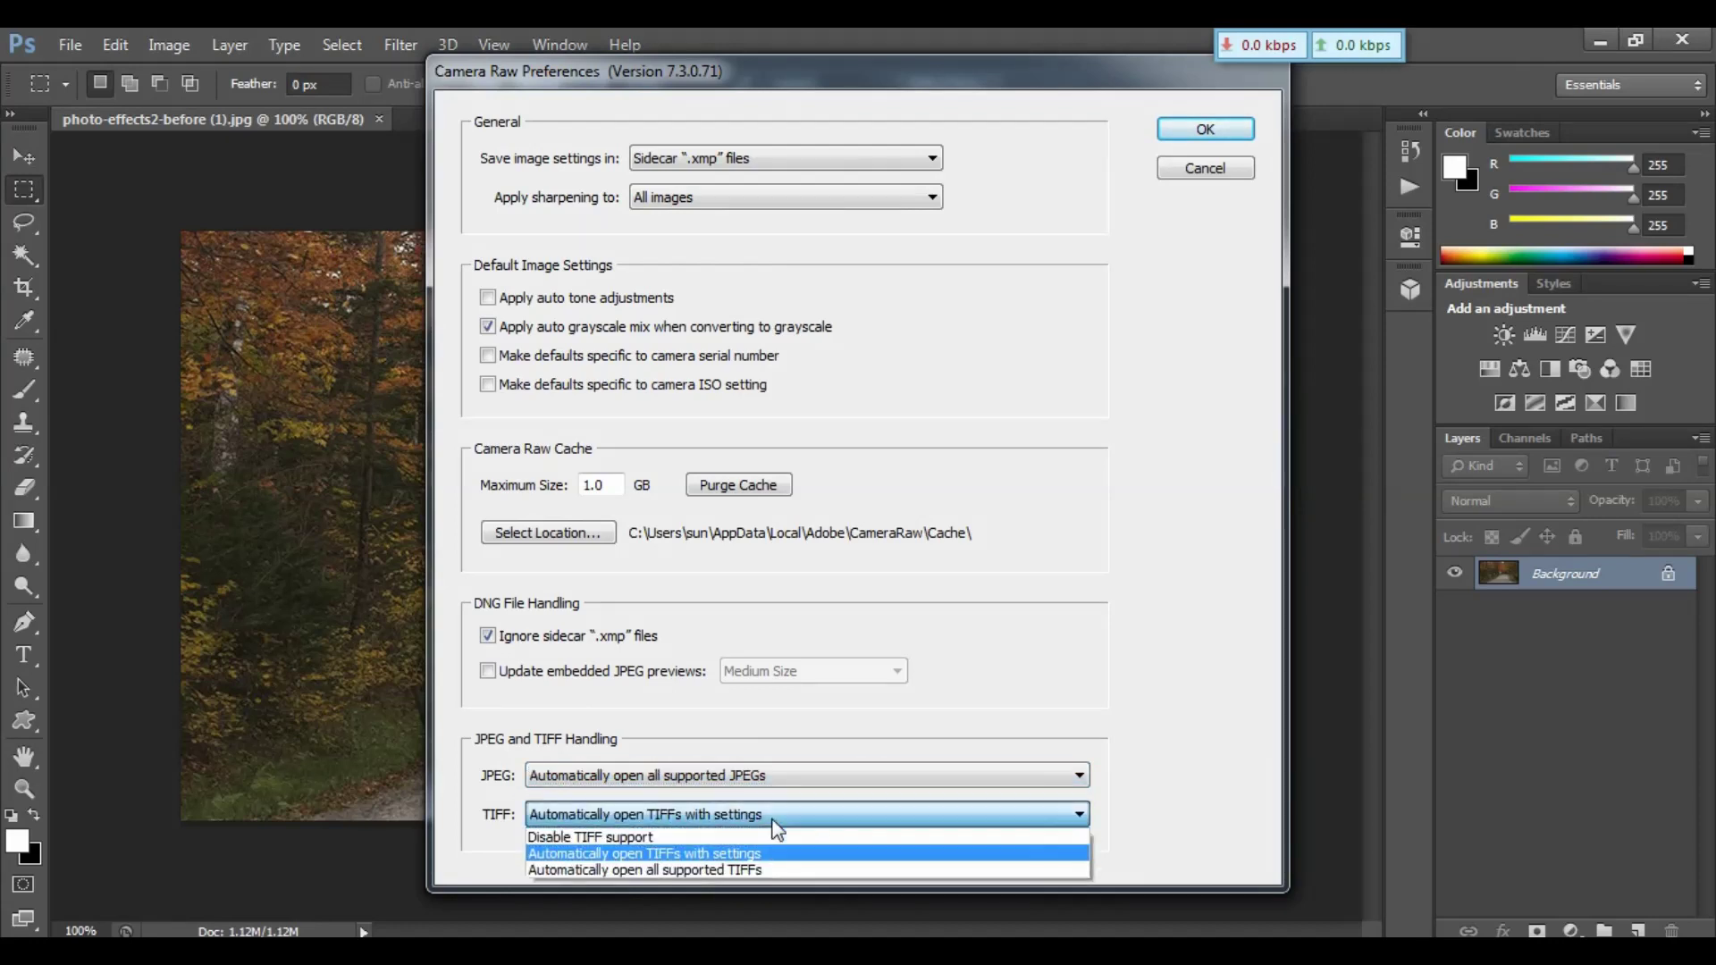
{"action": "left_click", "coordinate": [731, 871]}
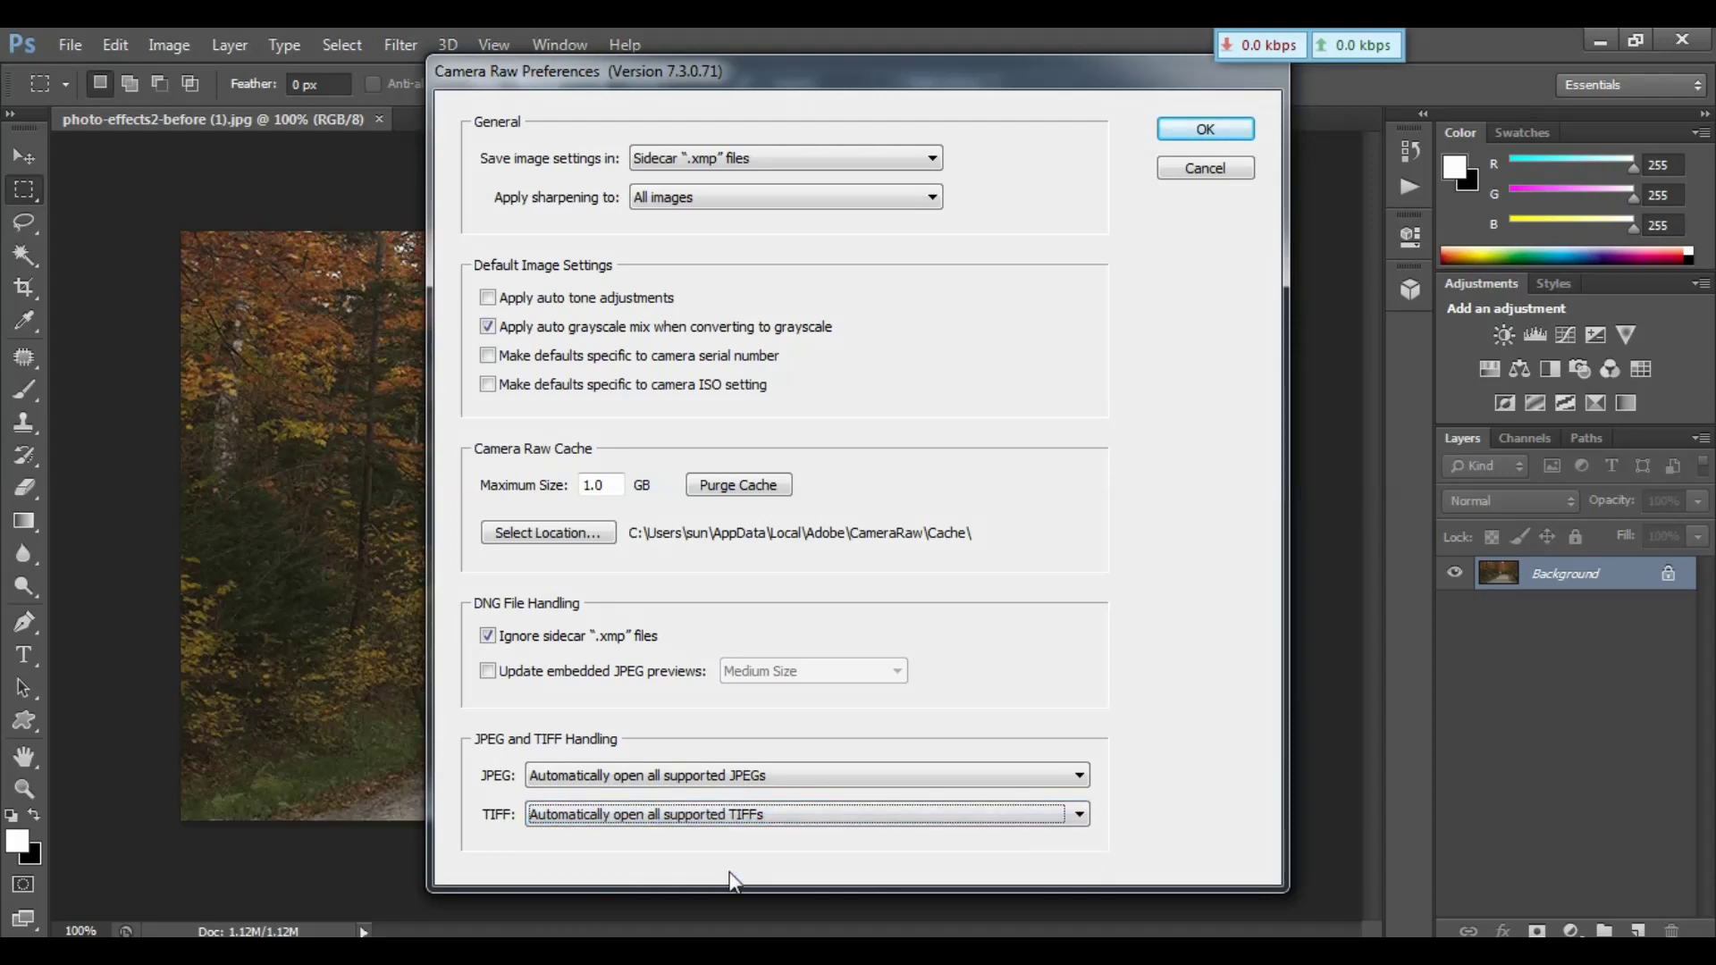
{"action": "left_click", "coordinate": [1231, 134]}
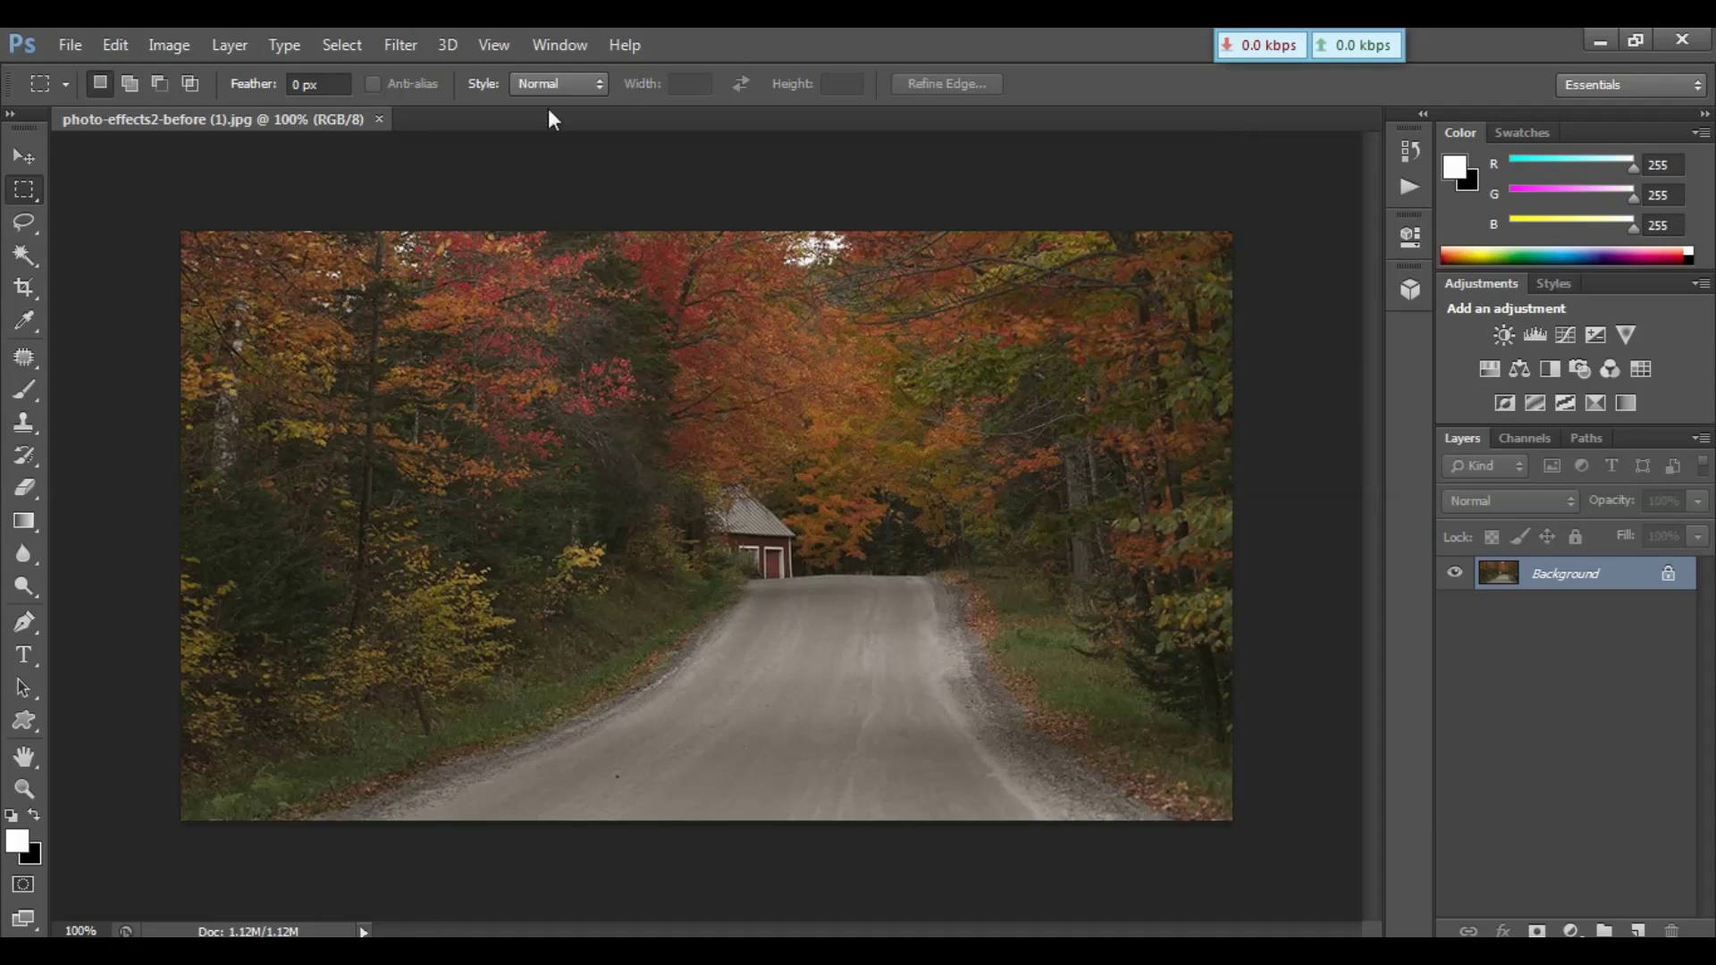
- Close the photo-effects2-before (1).jpg document tab
{"action": "left_click", "coordinate": [379, 120]}
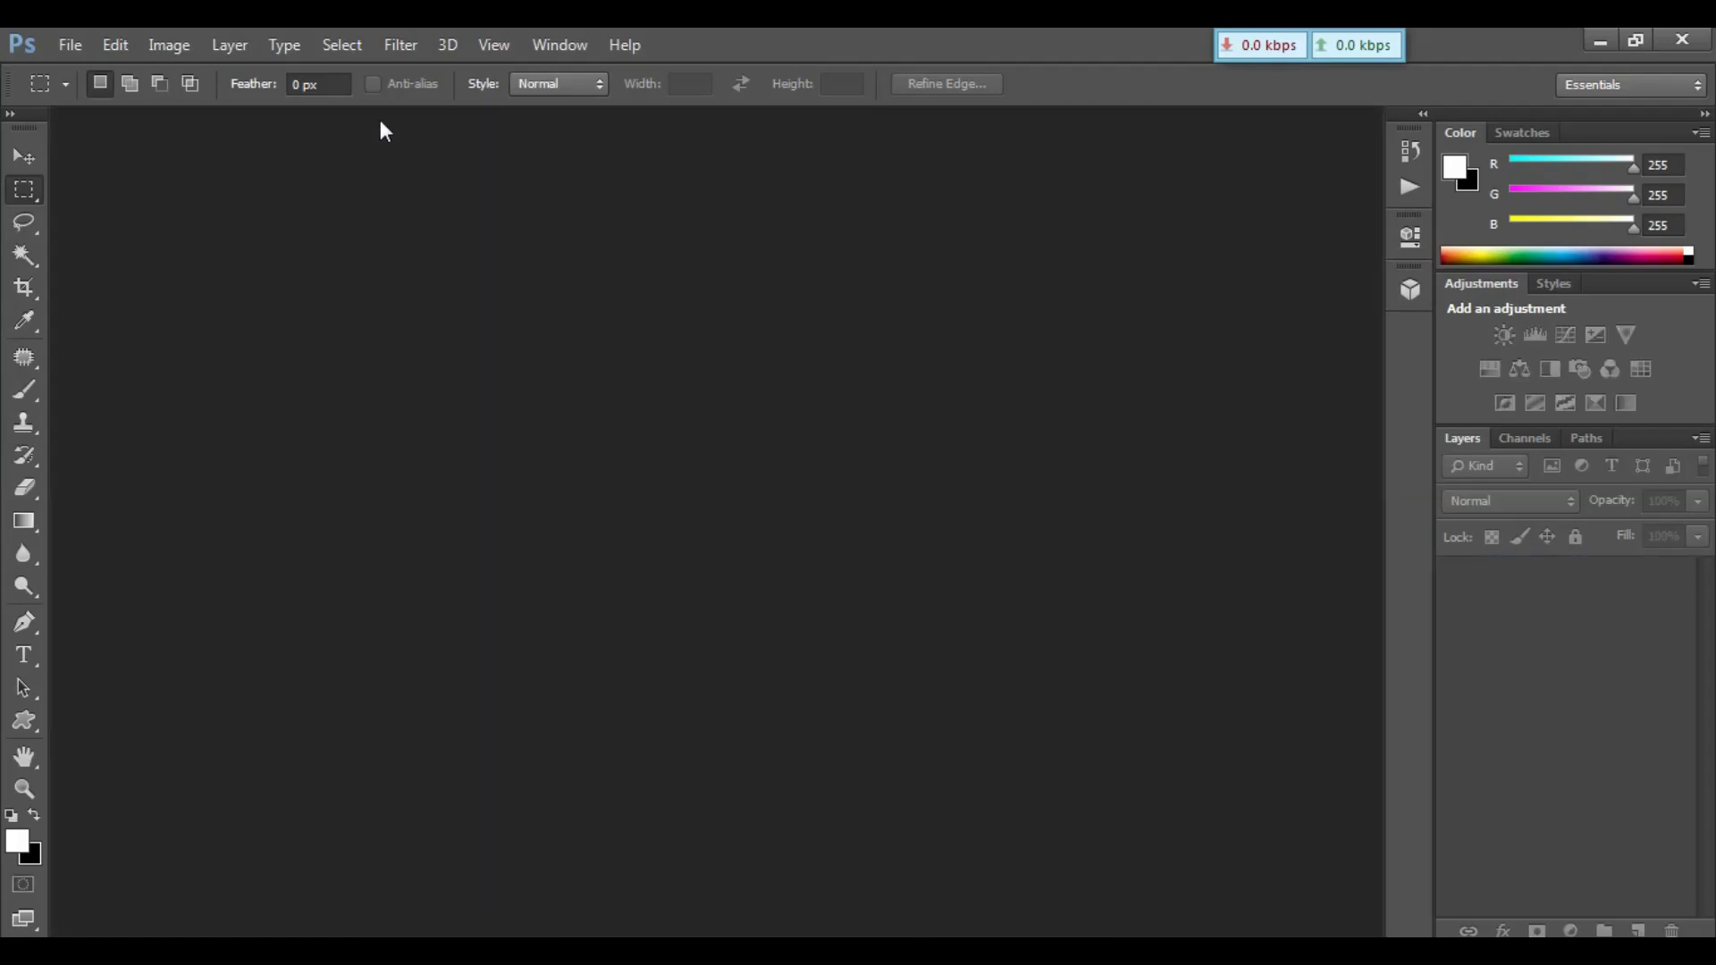
- Reopen photo-effects2-before (1).jpg so it loads straight into Camera Raw
{"action": "double_click", "coordinate": [502, 353]}
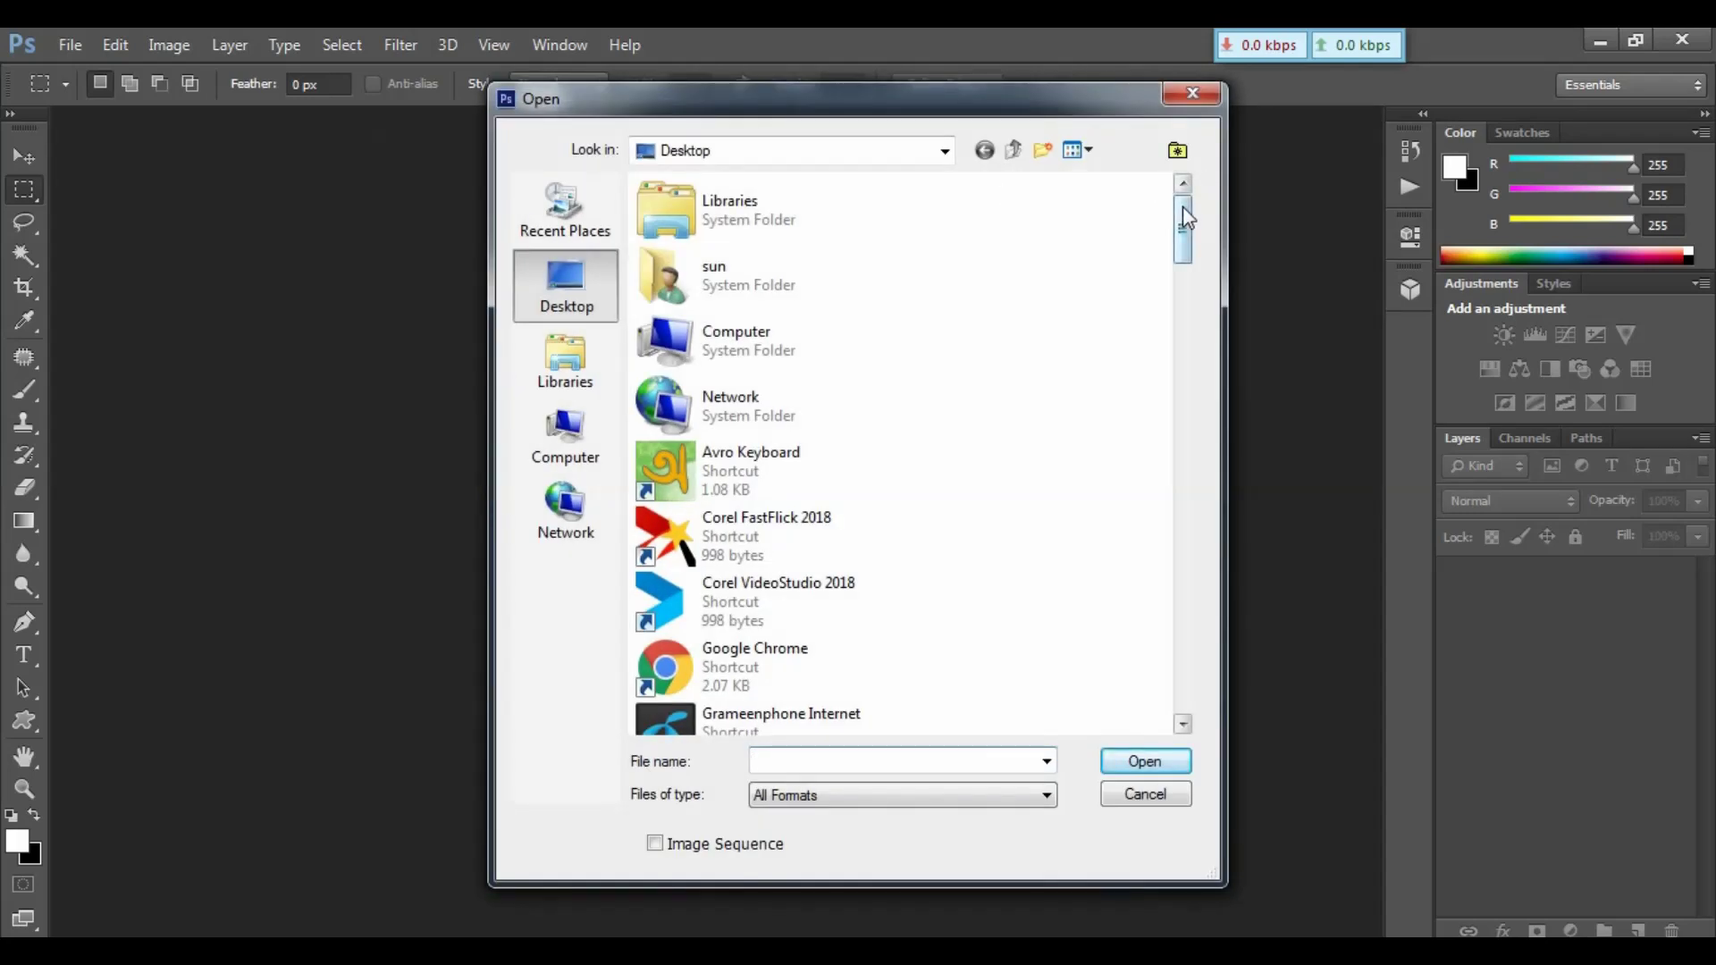
{"action": "left_click_drag", "start_coordinate": [1182, 205], "coordinate": [1182, 565]}
{"action": "left_click", "coordinate": [731, 561]}
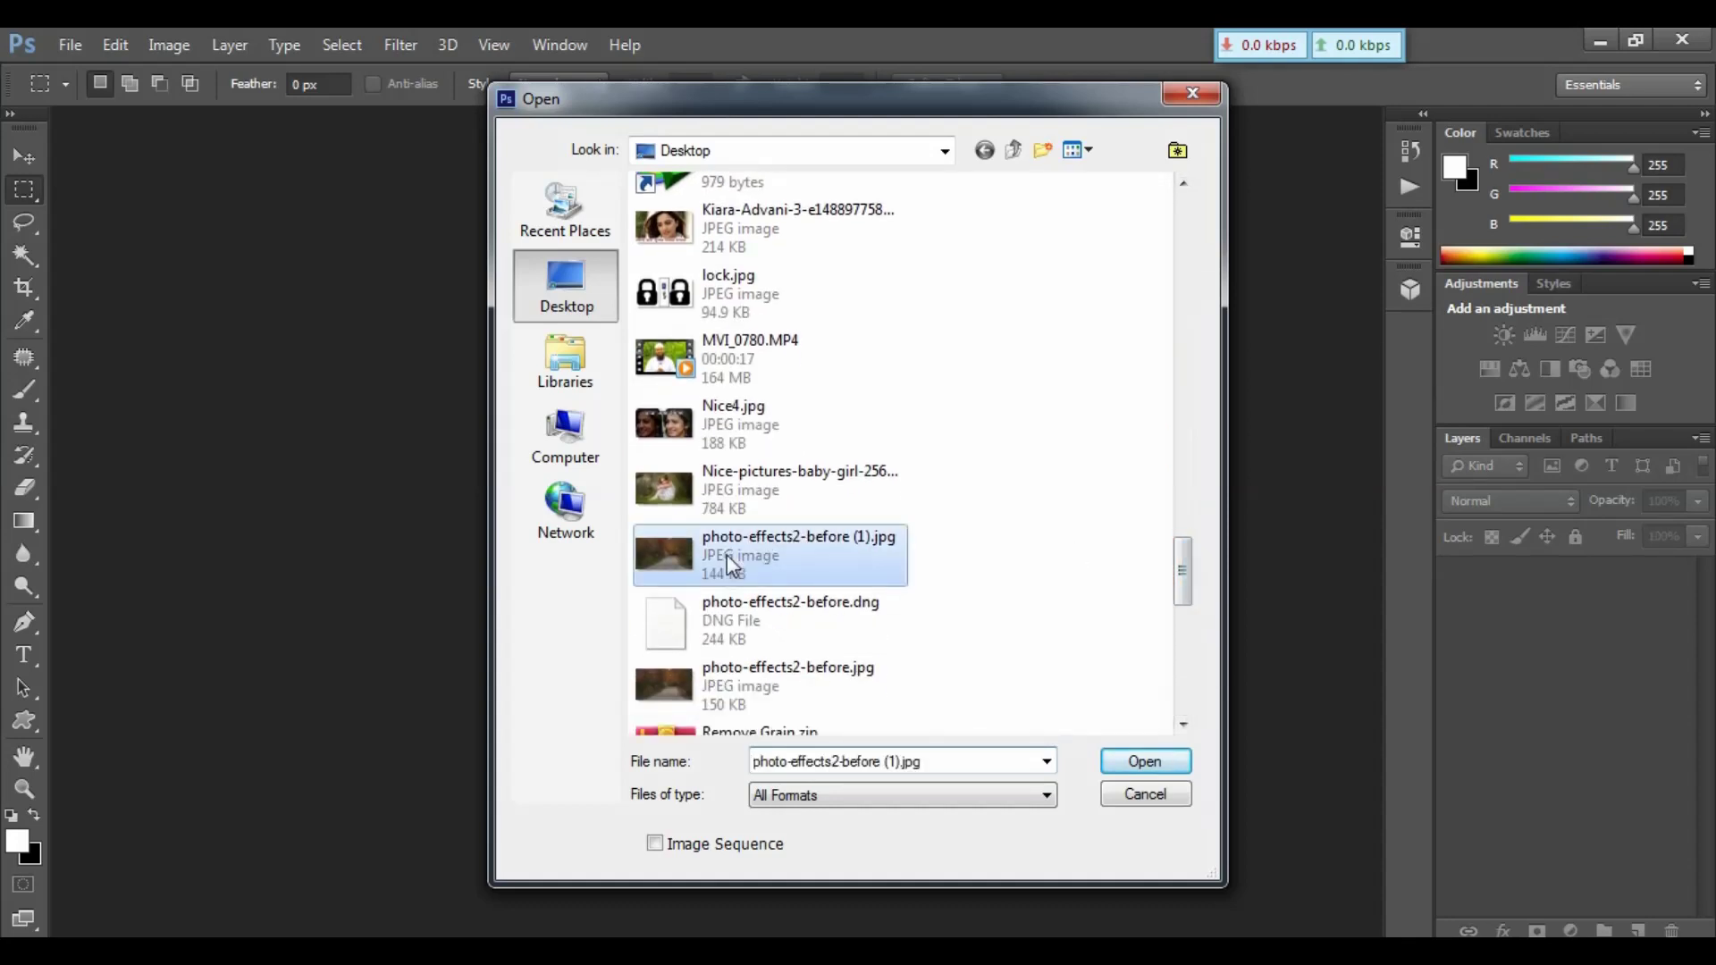
{"action": "left_click", "coordinate": [1133, 752]}
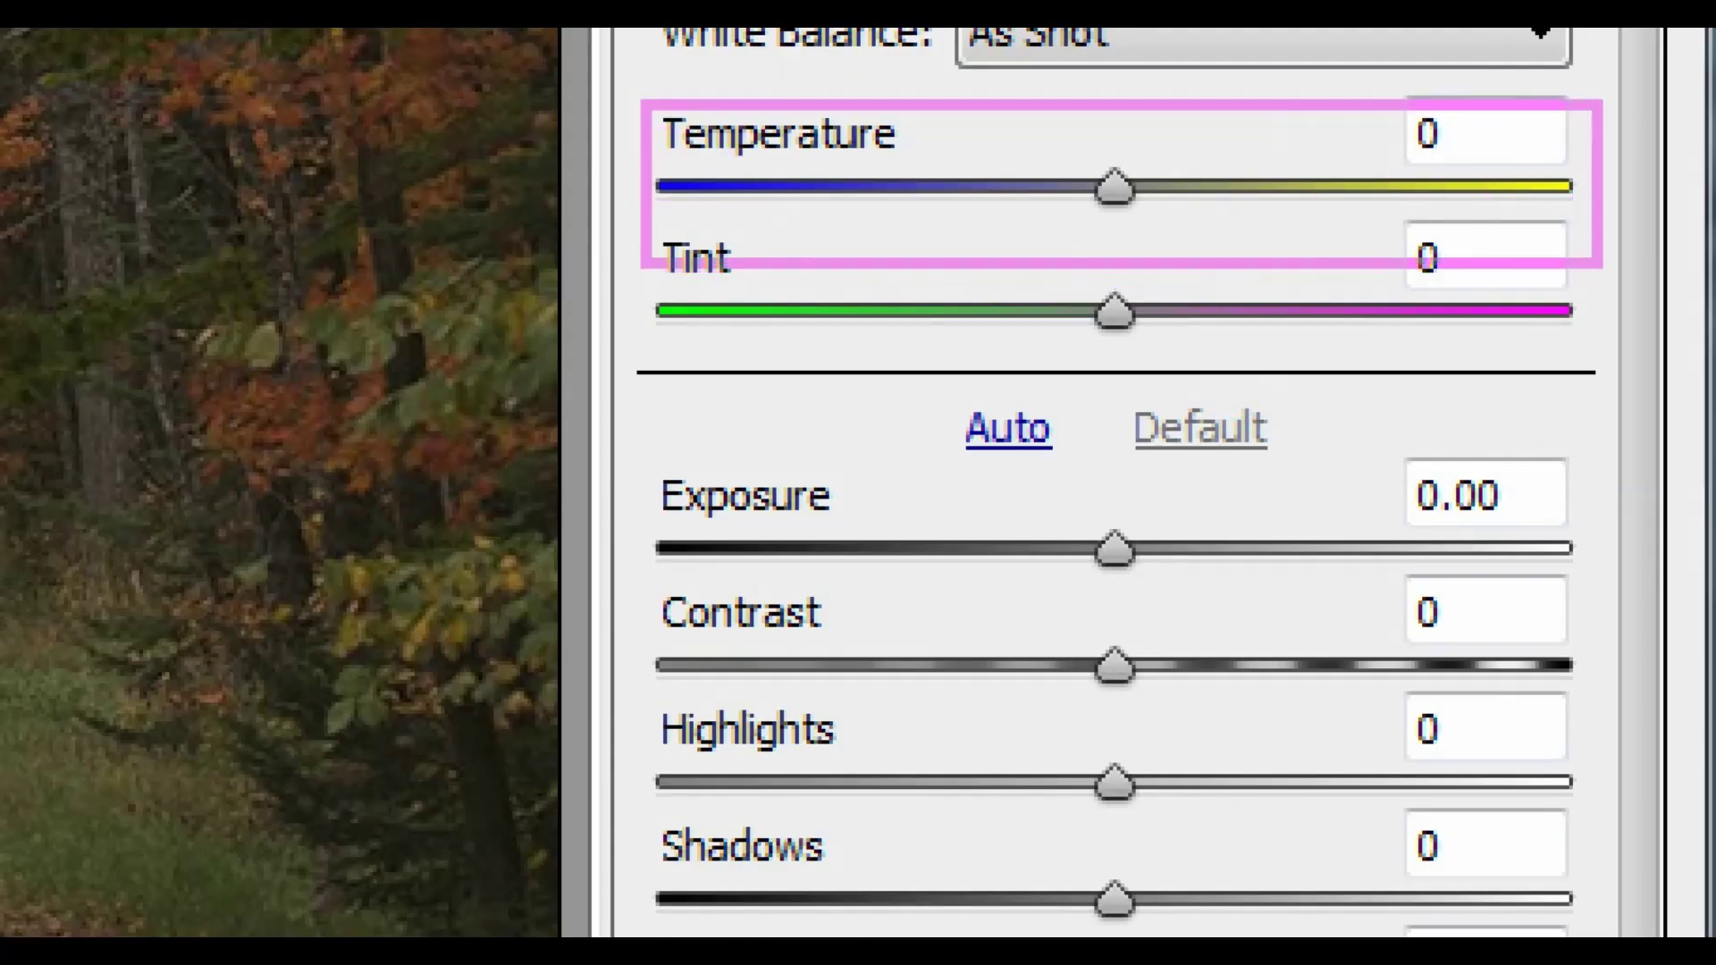
- Set Temperature +28, Tint -25, adjust exposure, then Blacks -68, Clarity +48, Vibrance +33
{"action": "left_click_drag", "start_coordinate": [1391, 419], "coordinate": [1433, 421]}
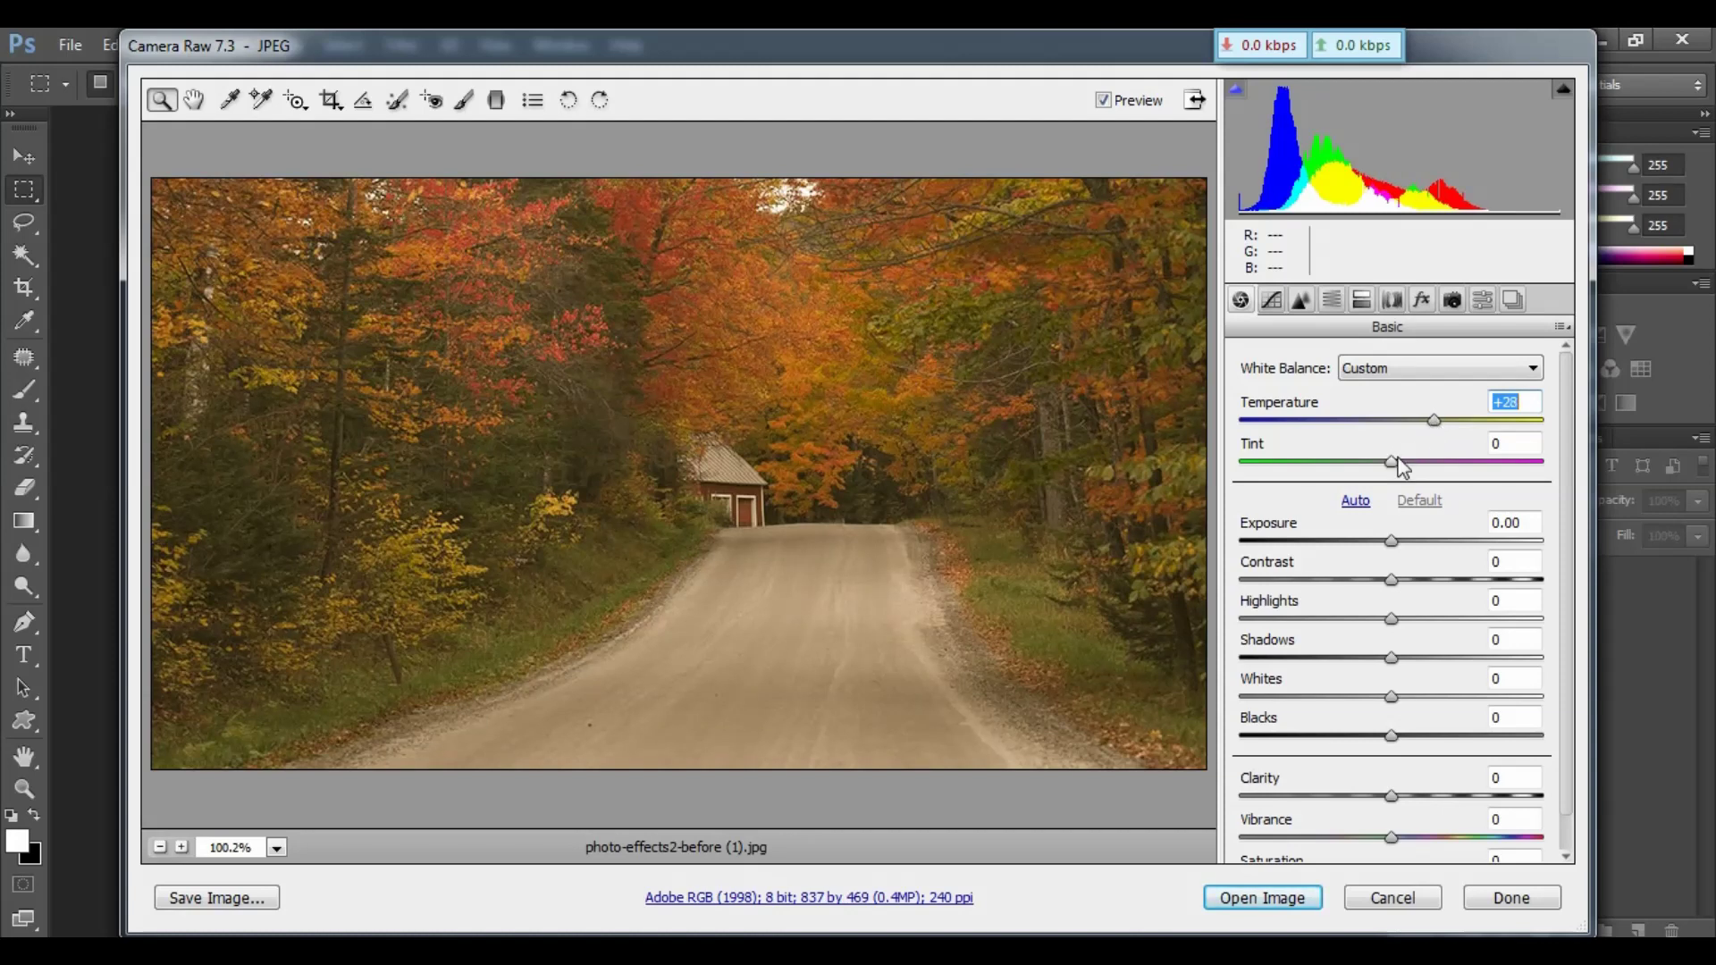
{"action": "mouse_move", "coordinate": [1392, 464]}
{"action": "left_mouse_down"}
{"action": "mouse_move", "coordinate": [1441, 466]}
{"action": "mouse_move", "coordinate": [1353, 473]}
{"action": "left_mouse_up"}
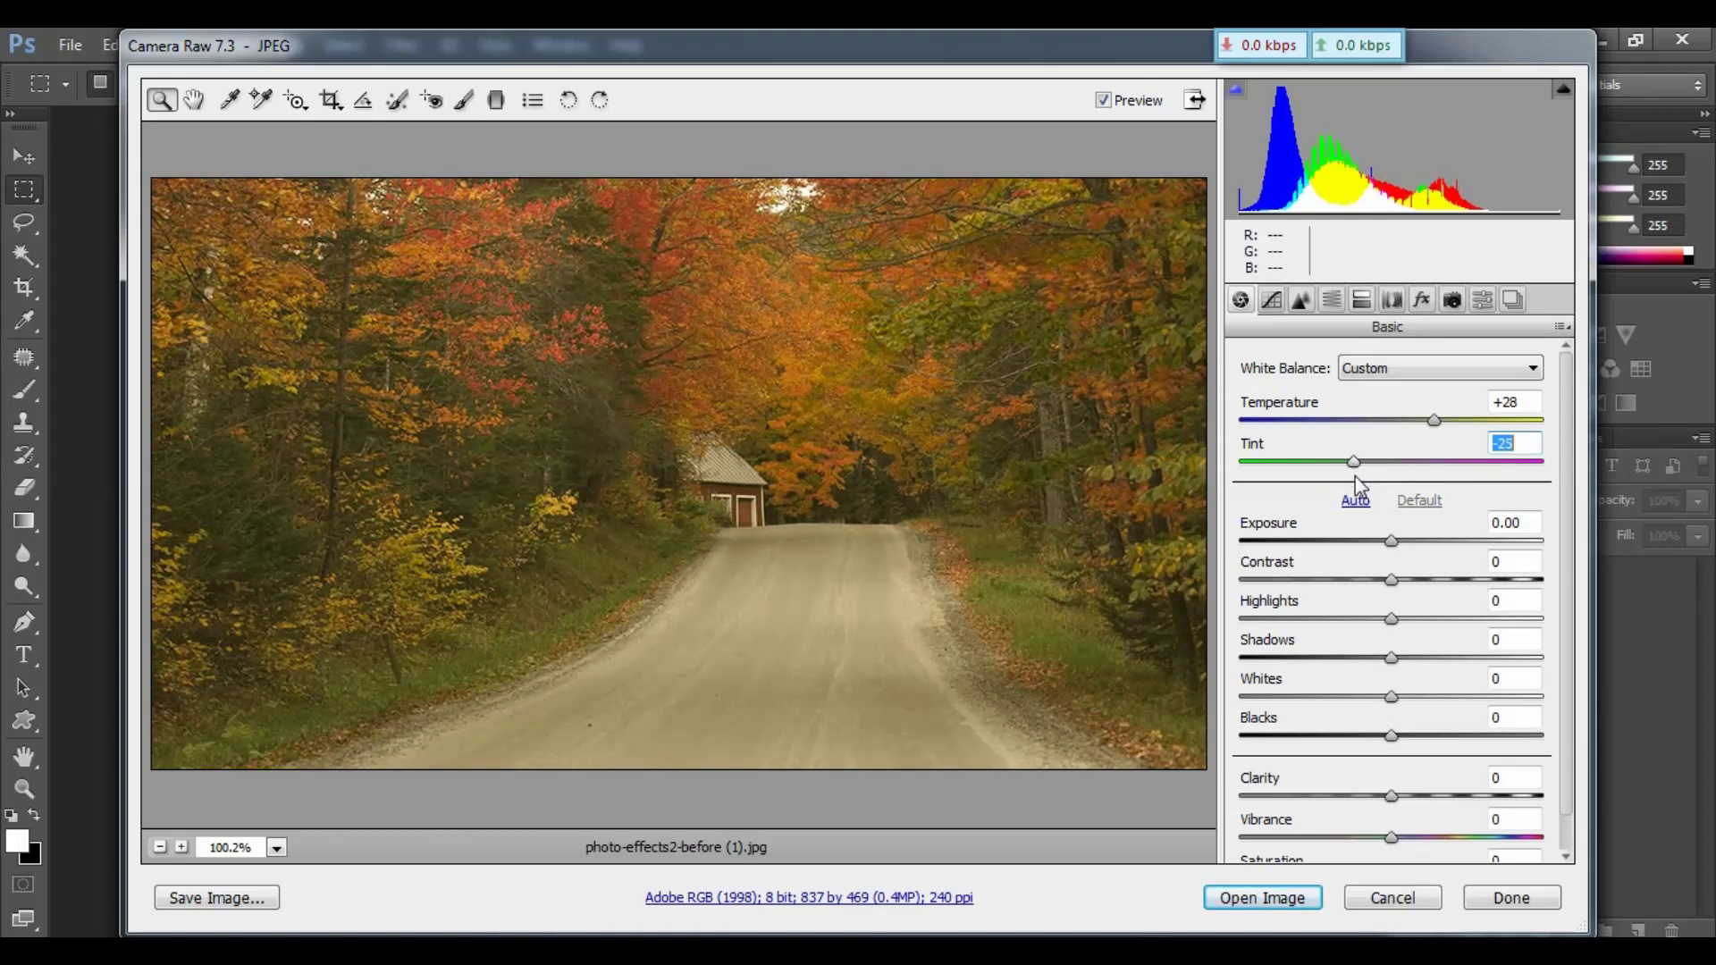
{"action": "mouse_move", "coordinate": [1389, 539]}
{"action": "left_mouse_down"}
{"action": "mouse_move", "coordinate": [1430, 542]}
{"action": "mouse_move", "coordinate": [1383, 542]}
{"action": "mouse_move", "coordinate": [1396, 582]}
{"action": "mouse_move", "coordinate": [1448, 591]}
{"action": "mouse_move", "coordinate": [1320, 619]}
{"action": "mouse_move", "coordinate": [1483, 659]}
{"action": "mouse_move", "coordinate": [1305, 657]}
{"action": "mouse_move", "coordinate": [1451, 658]}
{"action": "mouse_move", "coordinate": [1275, 697]}
{"action": "mouse_move", "coordinate": [1488, 697]}
{"action": "left_mouse_up"}
{"action": "left_click_drag", "start_coordinate": [1390, 735], "coordinate": [1287, 735]}
{"action": "left_click_drag", "start_coordinate": [1390, 795], "coordinate": [1464, 795]}
{"action": "mouse_move", "coordinate": [1391, 837]}
{"action": "left_mouse_down"}
{"action": "mouse_move", "coordinate": [1183, 850]}
{"action": "mouse_move", "coordinate": [1440, 851]}
{"action": "left_mouse_up"}
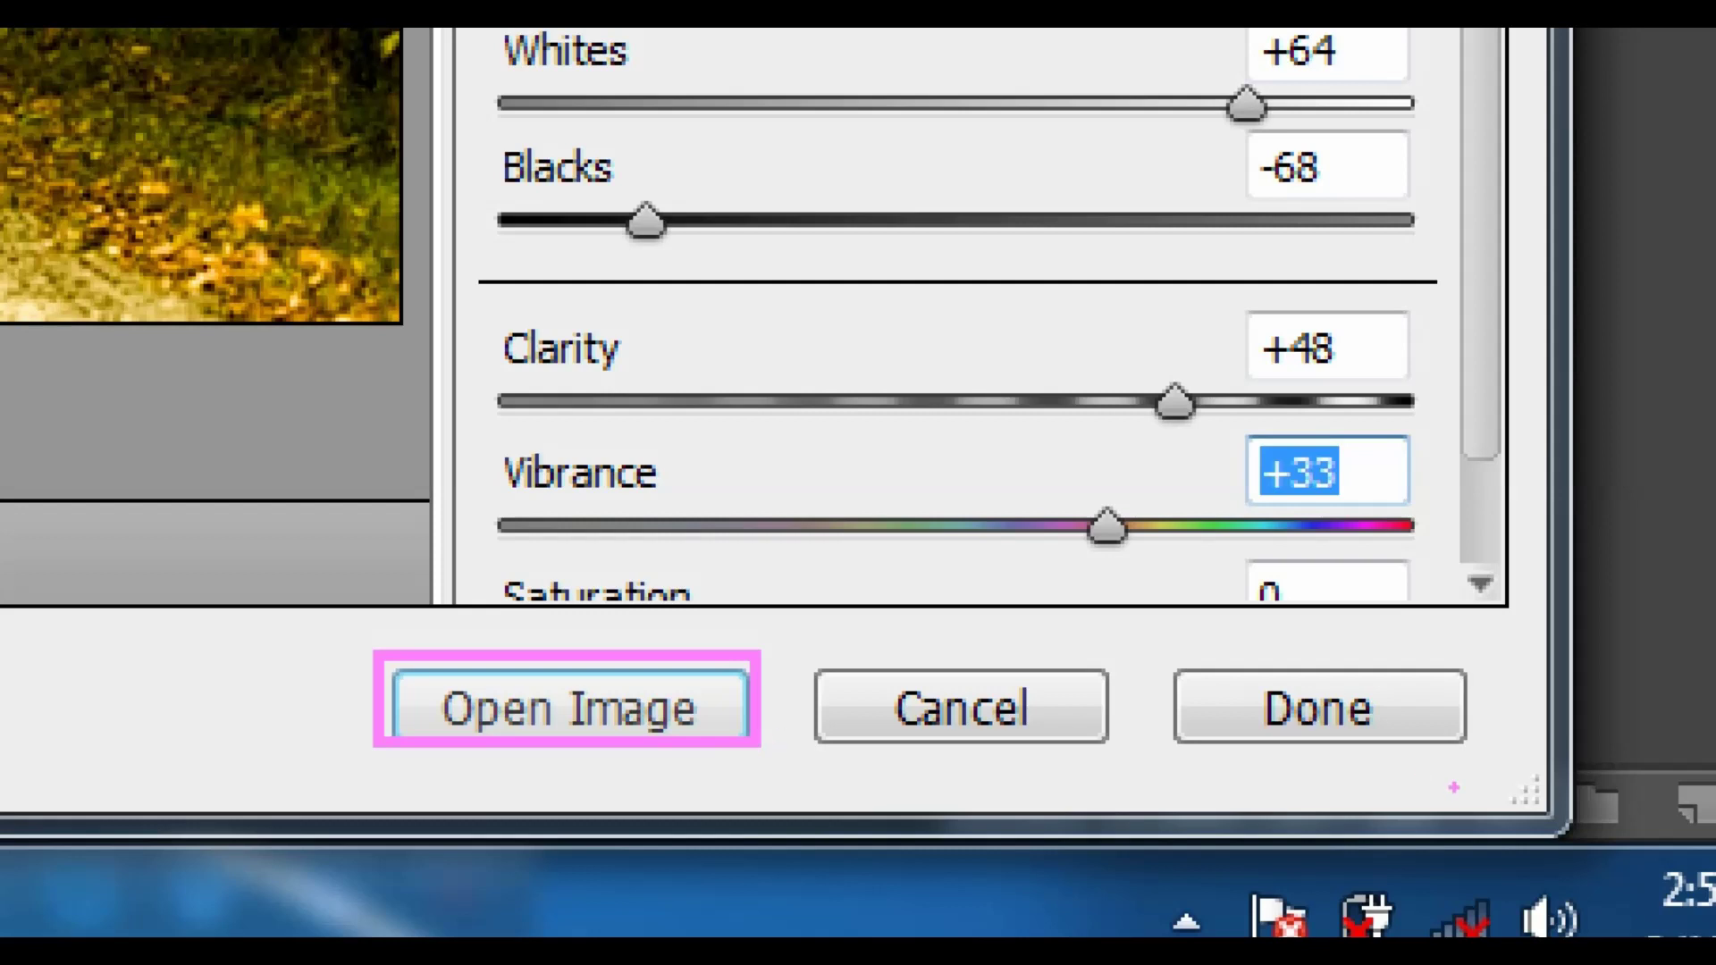
{"action": "left_click_drag", "start_coordinate": [799, 640], "coordinate": [1039, 756]}
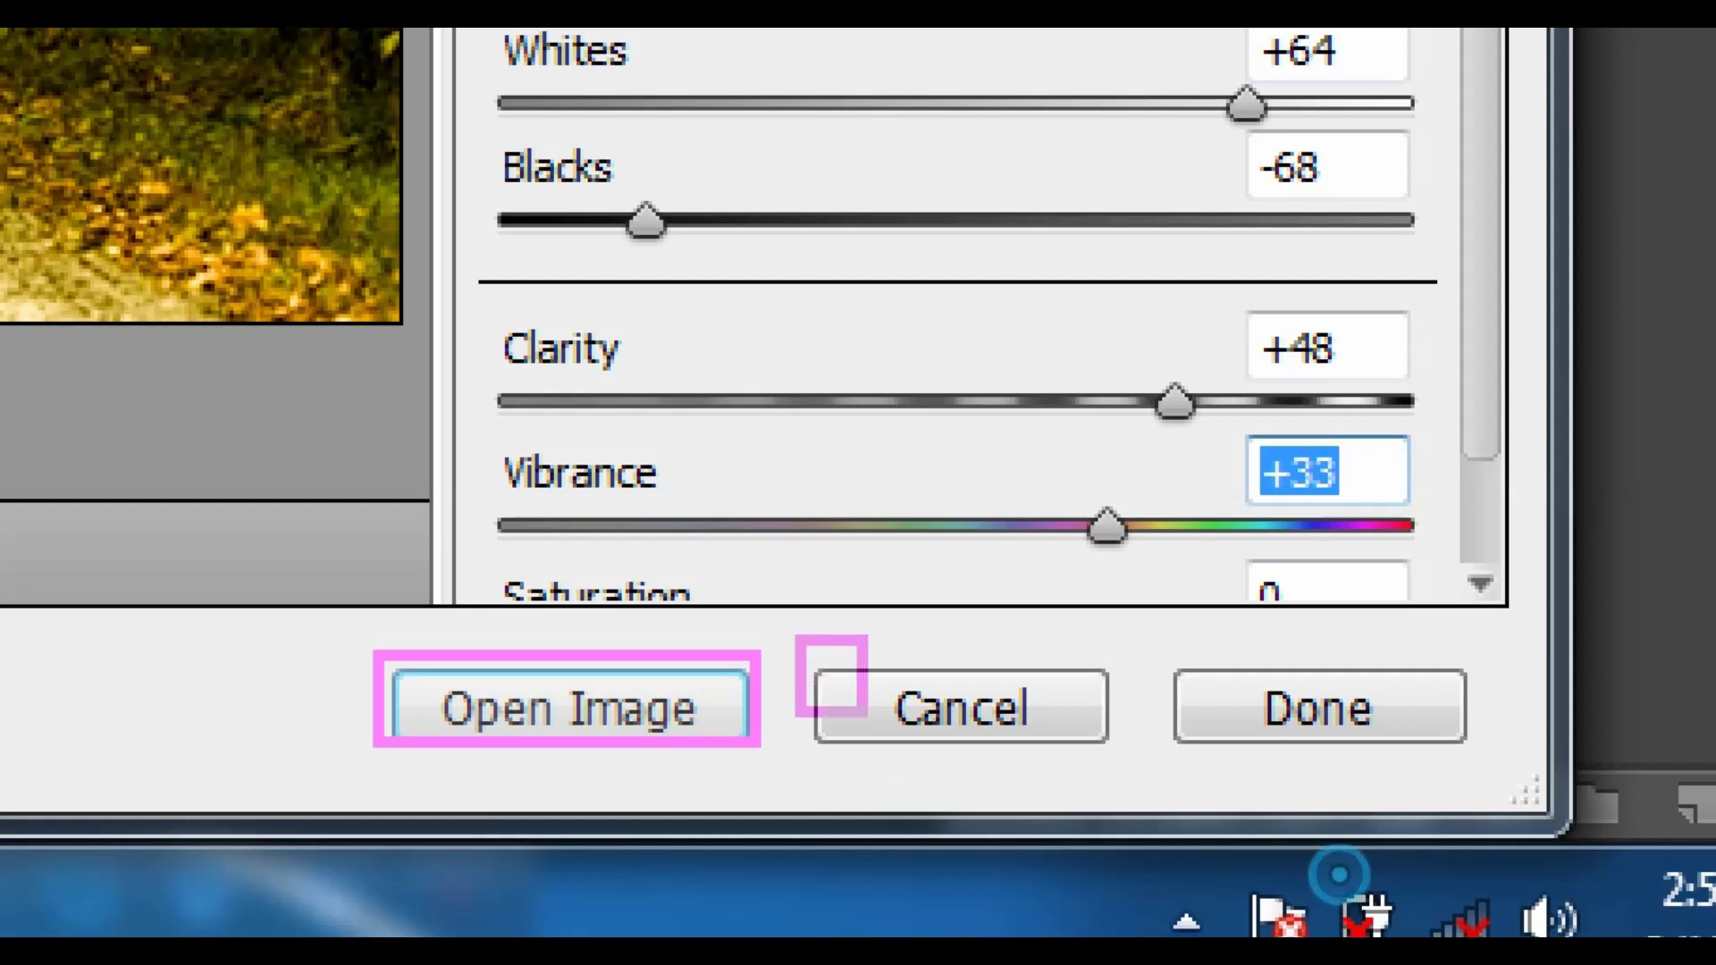
{"action": "left_click_drag", "start_coordinate": [1162, 653], "coordinate": [1472, 732]}
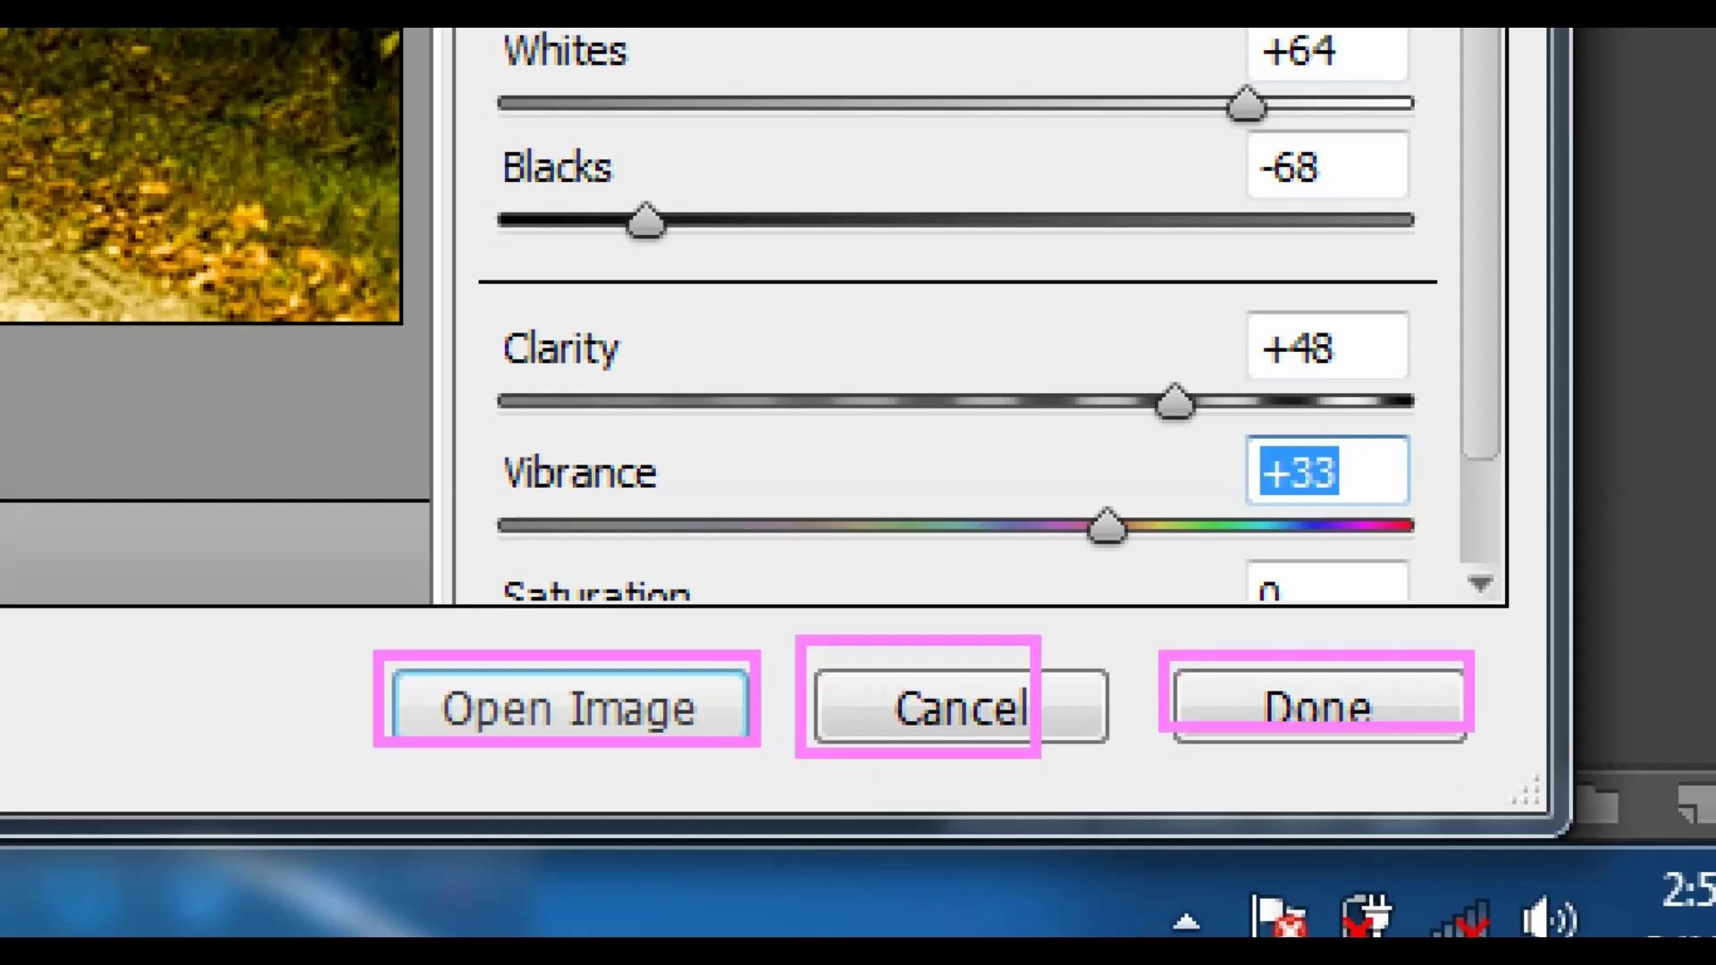